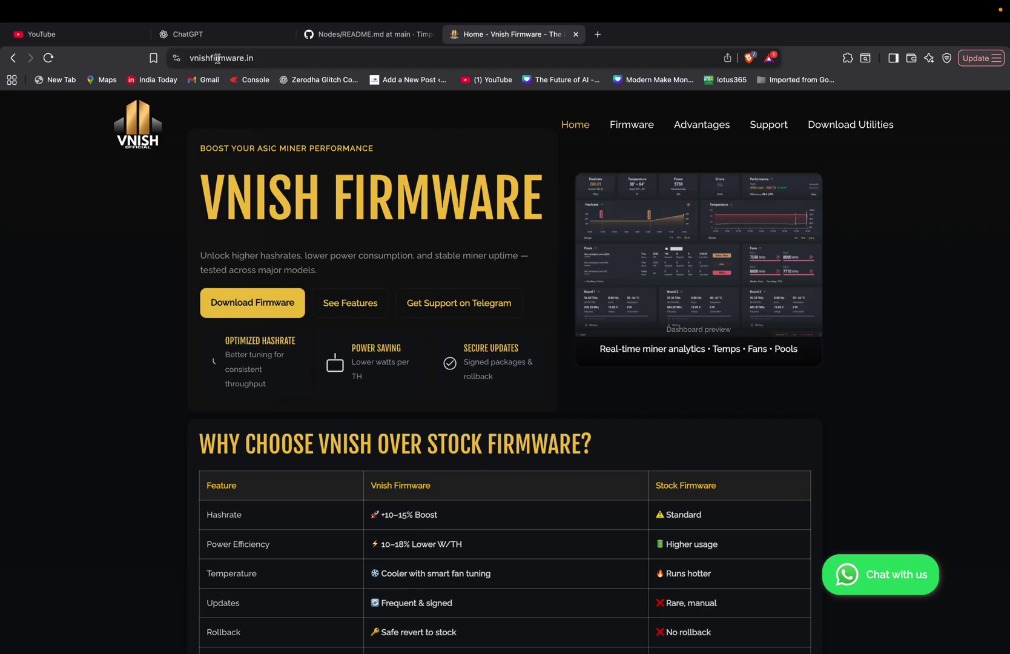
Select the vnishfirmware.in address in the address bar, then return focus to the home page
left_click(194, 58)
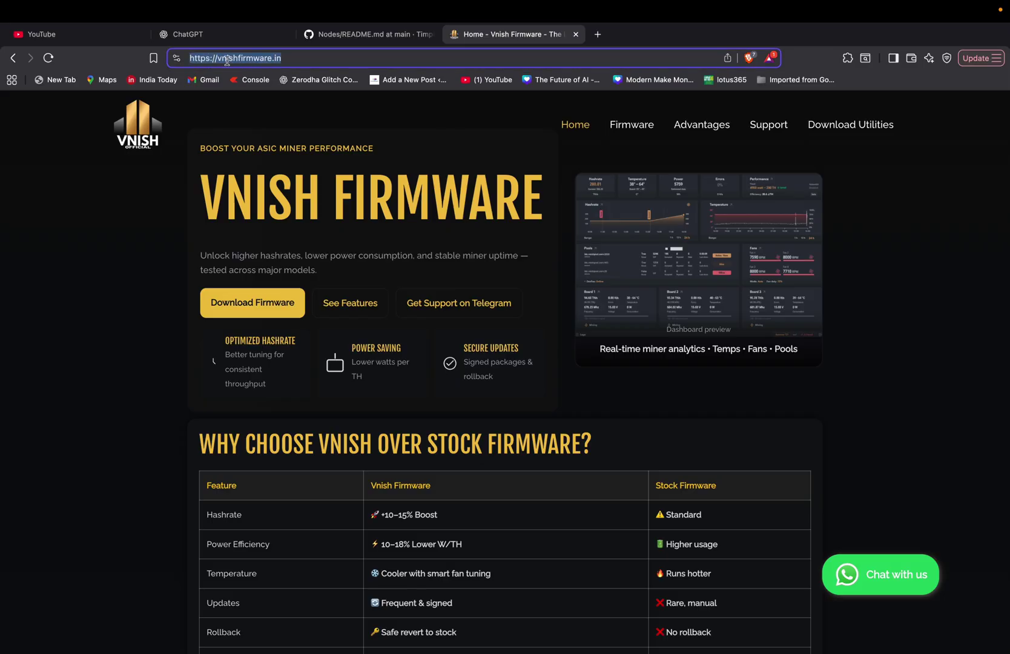
left_click(307, 114)
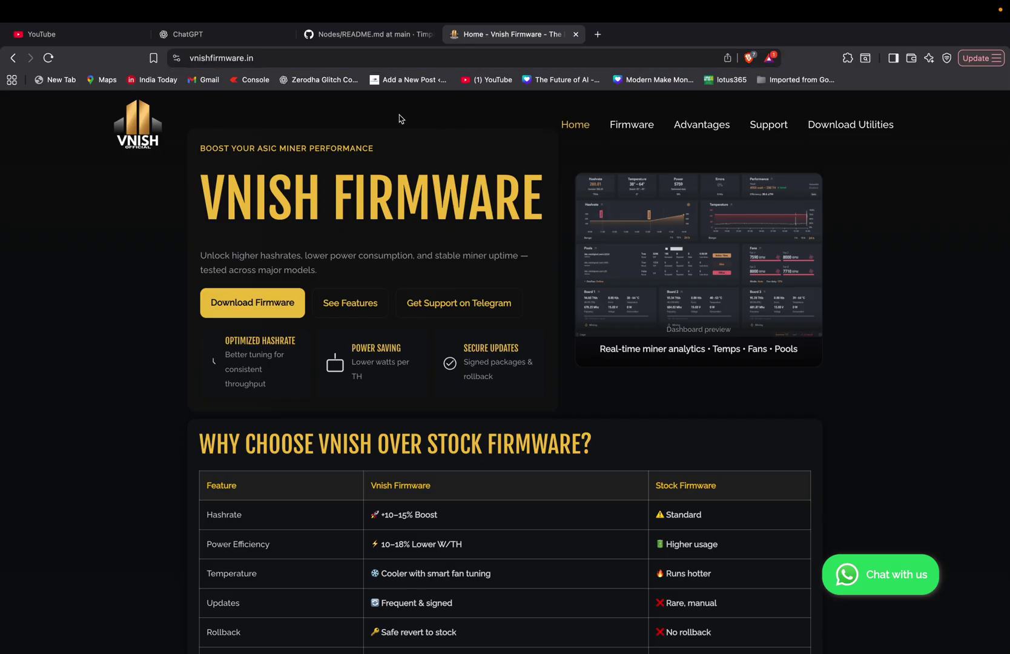
Jump to the Download Utilities section and start playing the Installation Guide video
left_click(843, 126)
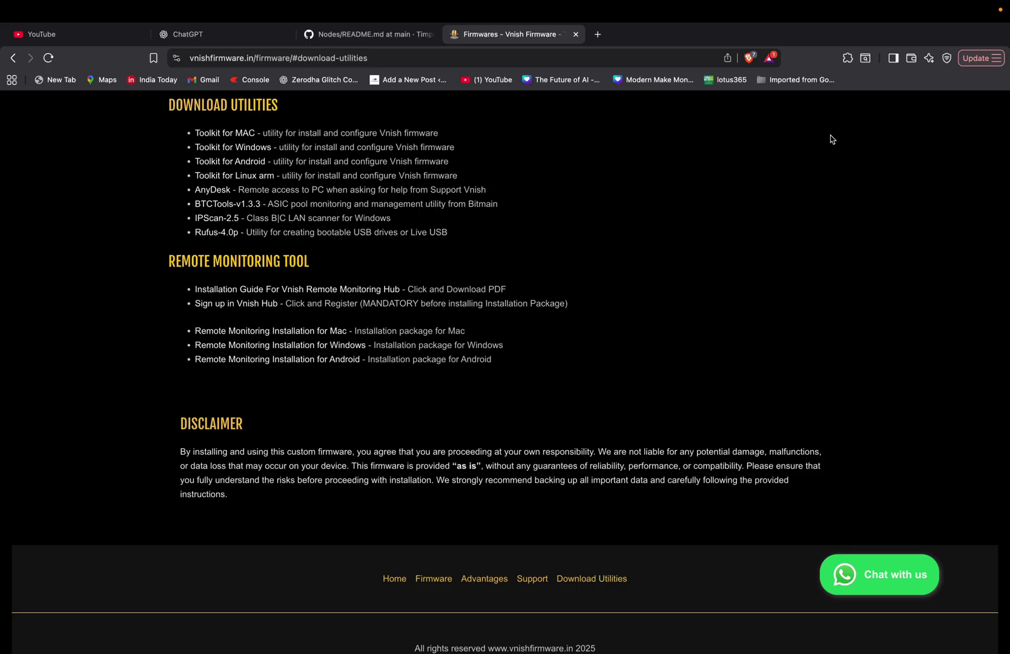
scroll(831, 138, "up", 15)
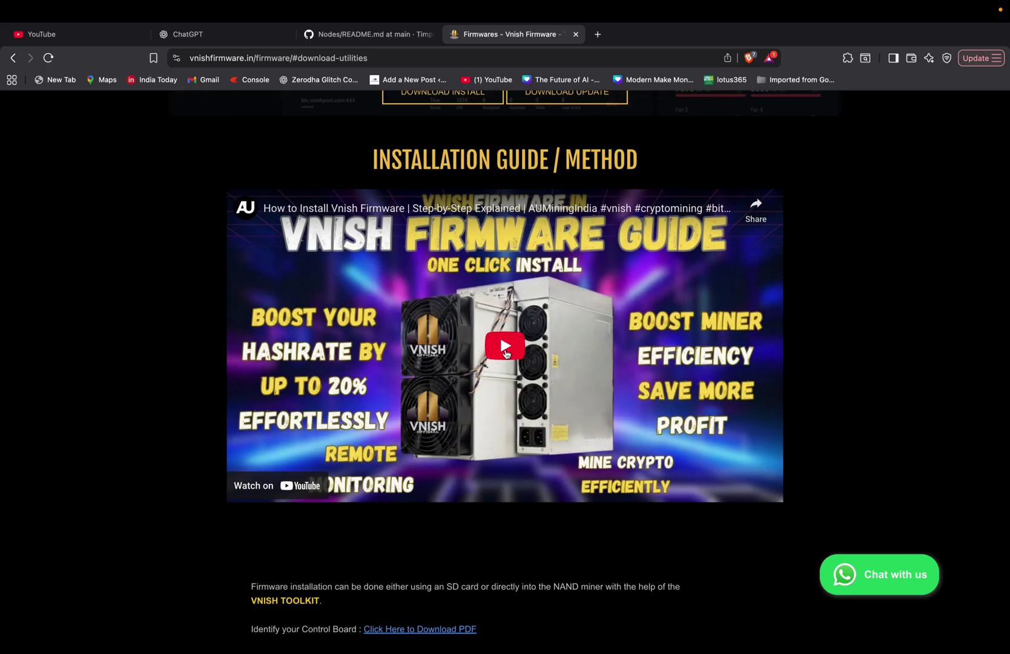
left_click(506, 354)
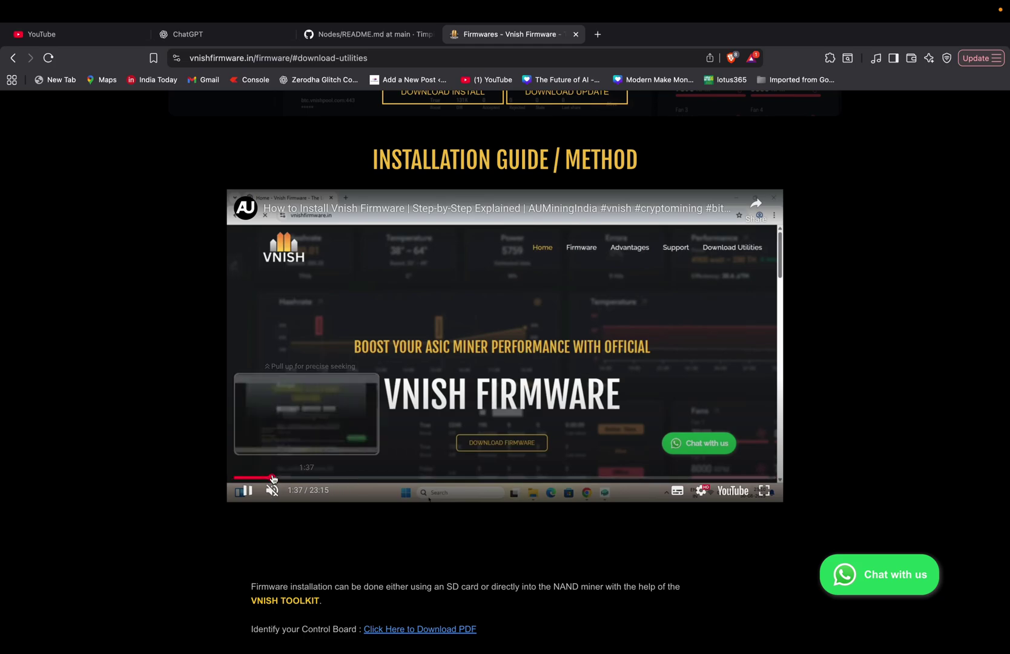
Seek the installation guide video forward to about 2:24
left_click(273, 478)
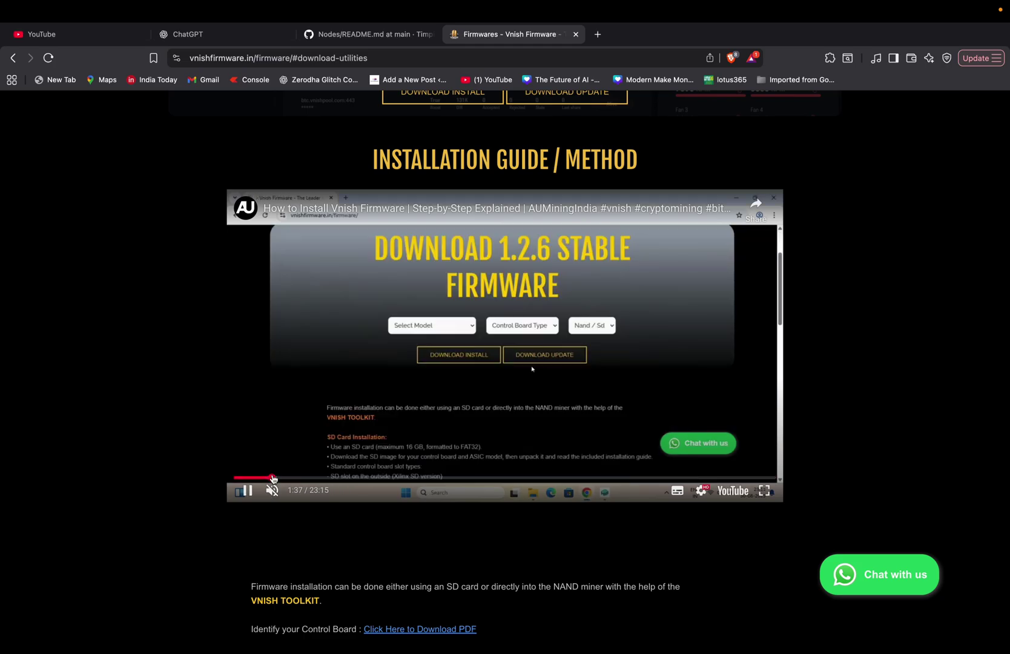
scroll(361, 433, "up", 5)
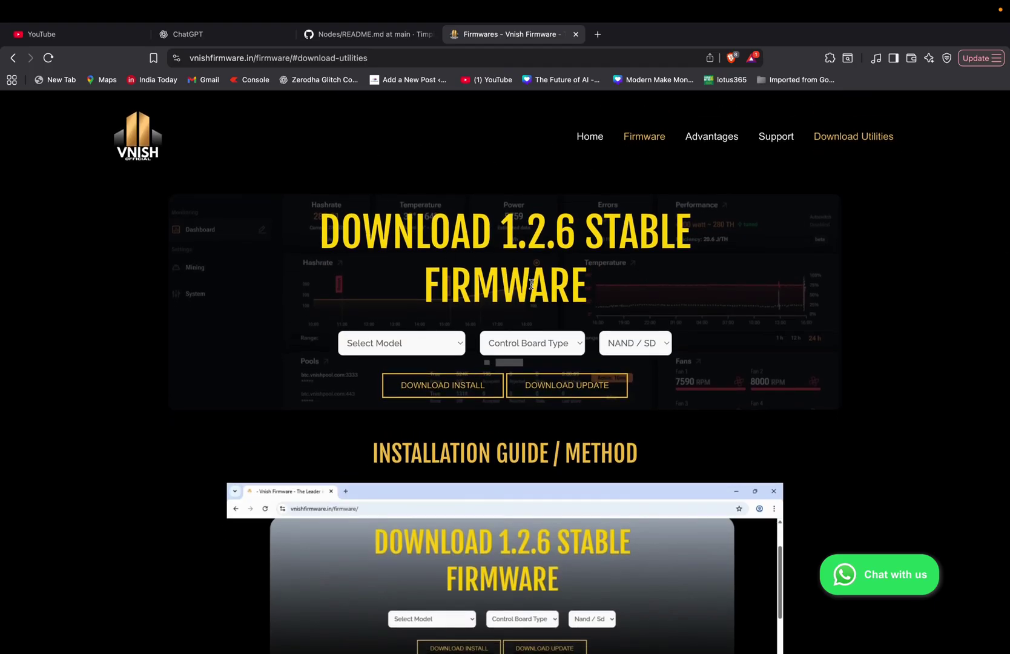
scroll(532, 284, "down", 5)
mouse_move(394, 524)
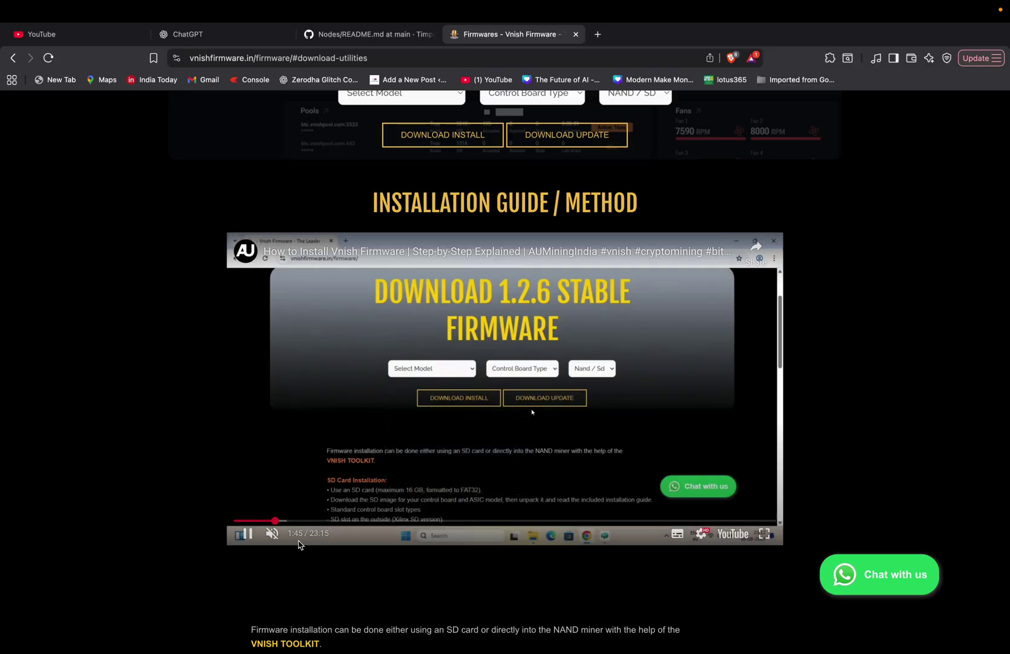
left_click_drag(280, 522, 290, 520)
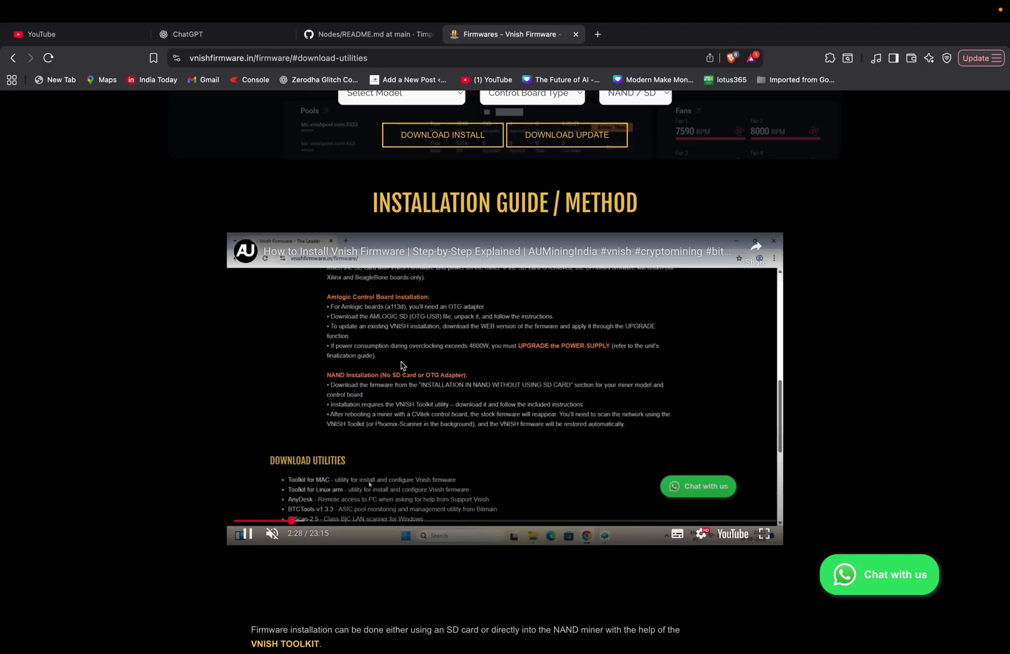
scroll(401, 365, "up", 4)
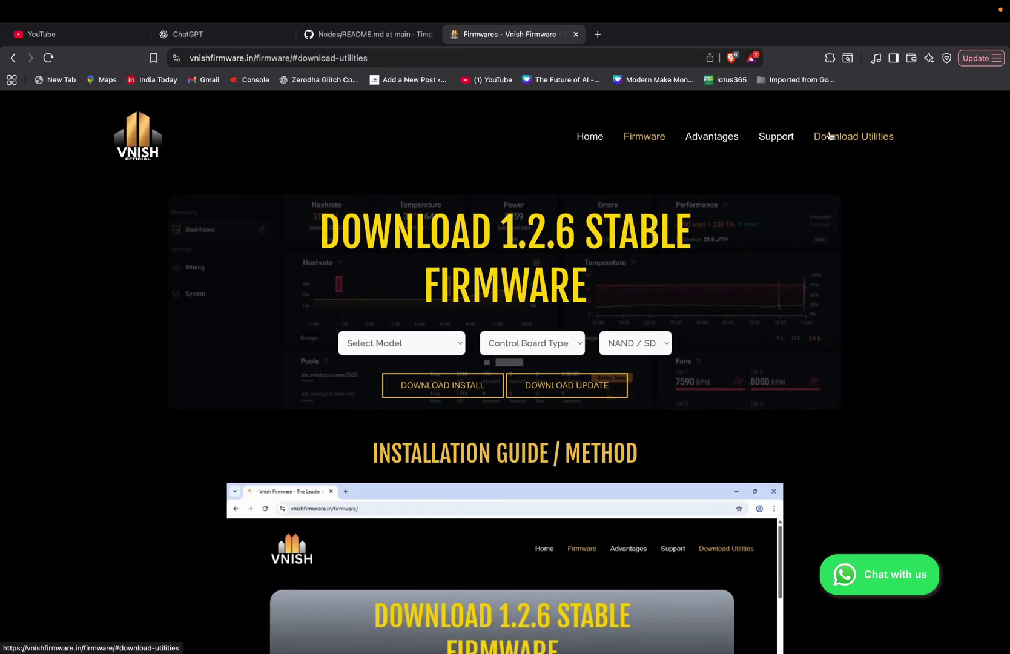
scroll(830, 136, "down", 8)
scroll(649, 342, "down", 3)
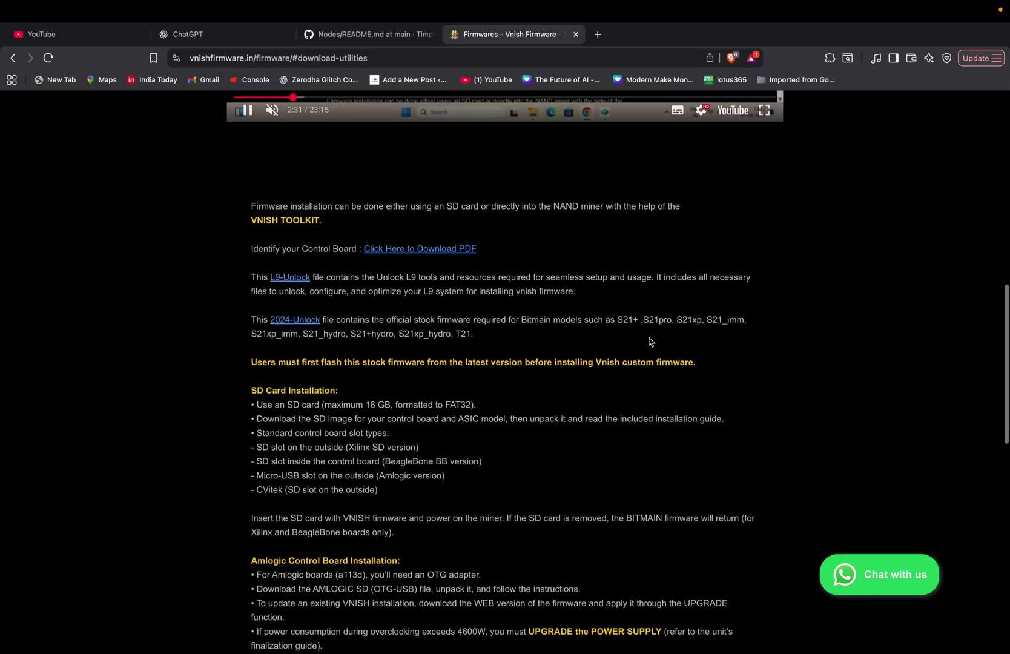
scroll(650, 342, "up", 6)
scroll(307, 613, "down", 8)
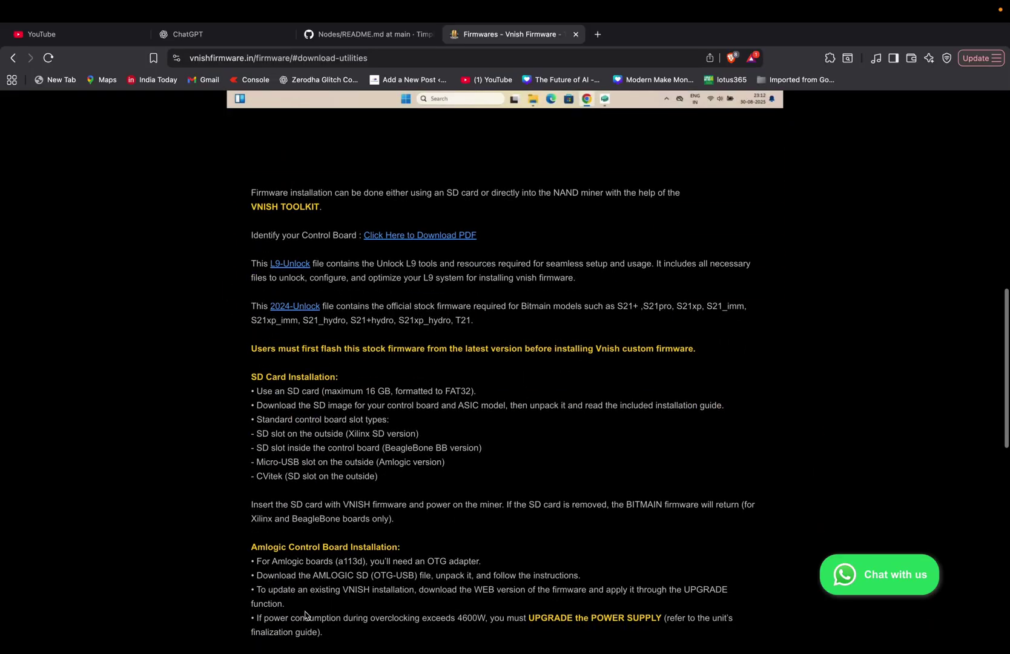
scroll(363, 471, "down", 3)
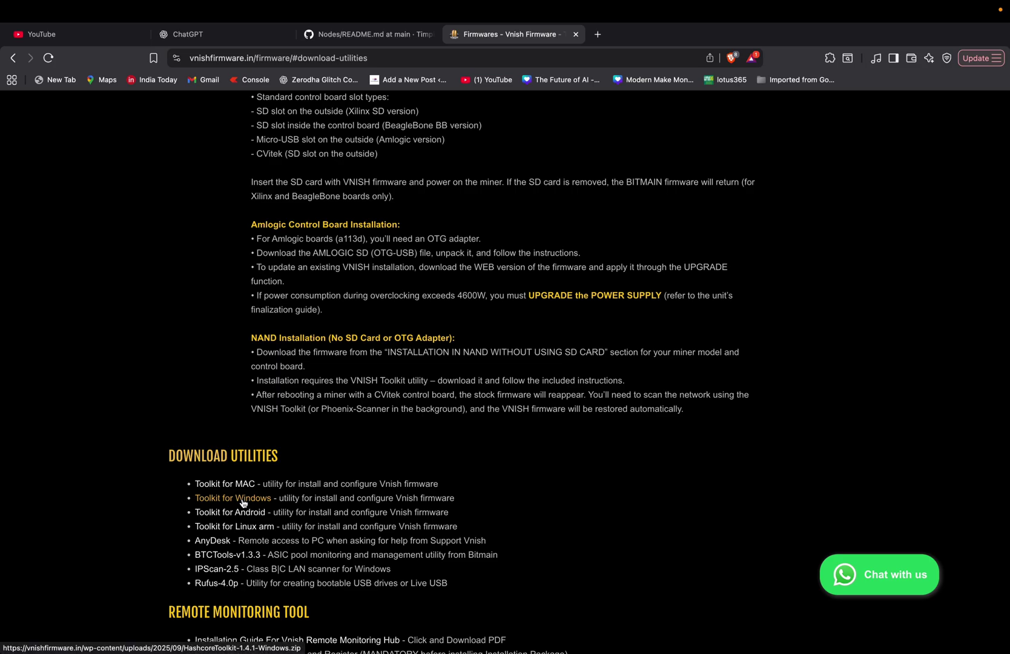
Skip the video ahead to the Hashcore toolkit scene and pause it
scroll(242, 504, "up", 10)
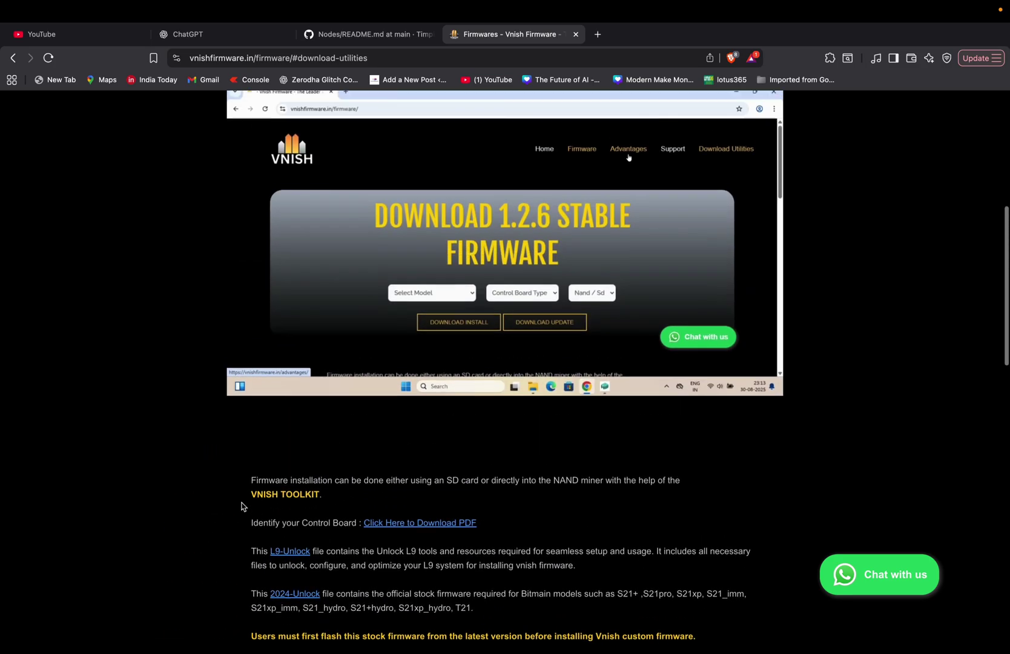
scroll(354, 387, "up", 1)
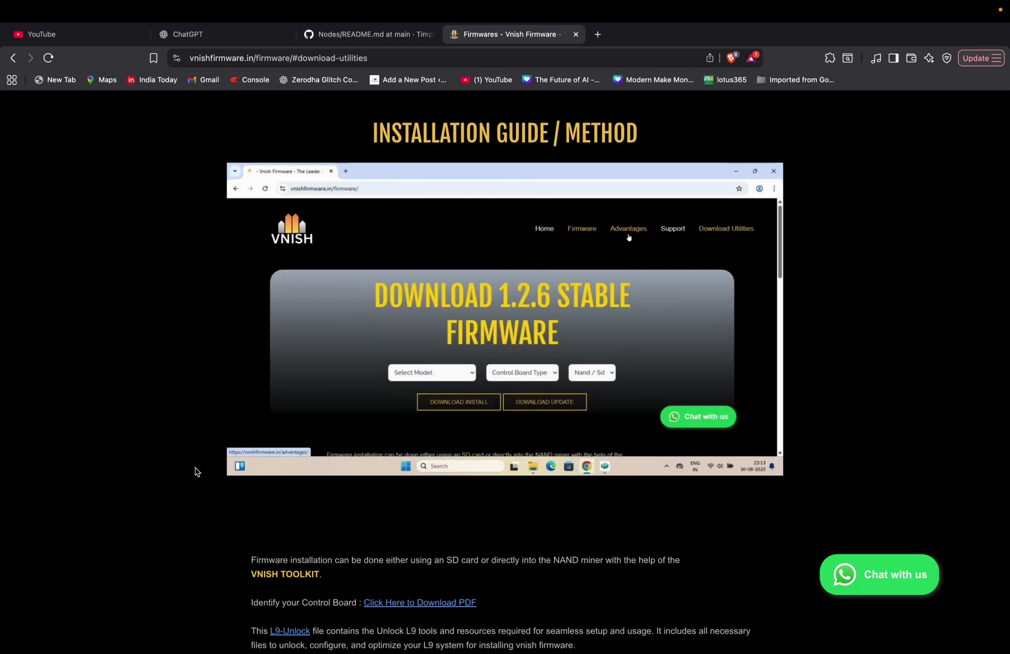
left_click_drag(307, 451, 350, 457)
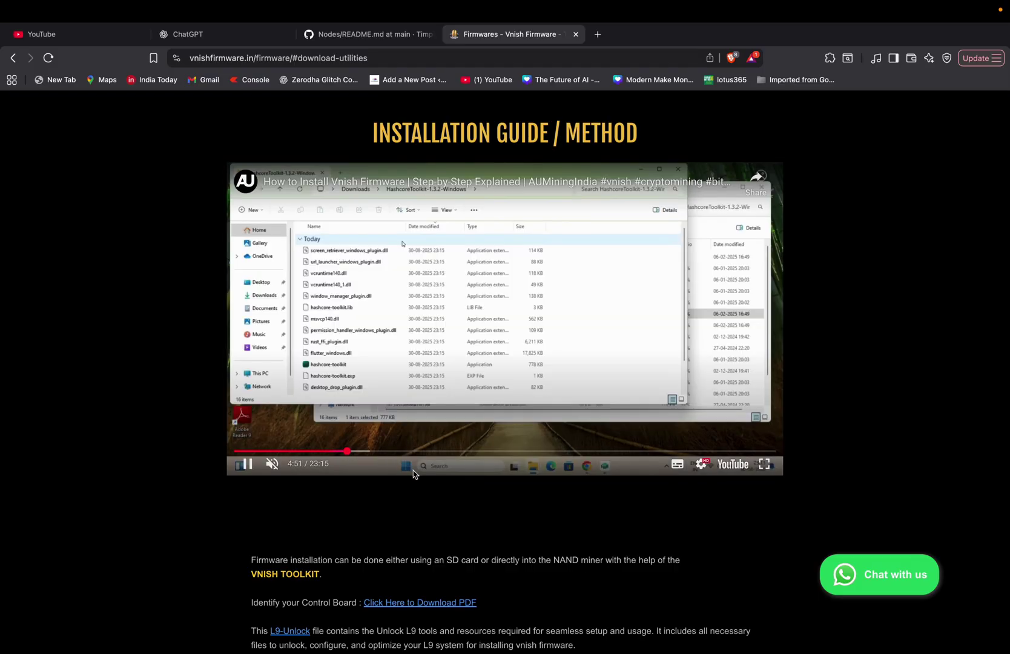
left_click(397, 408)
Close the More videos panel and move the video to the 6:24 network group setup
scroll(341, 464, "up", 5)
scroll(340, 464, "down", 2)
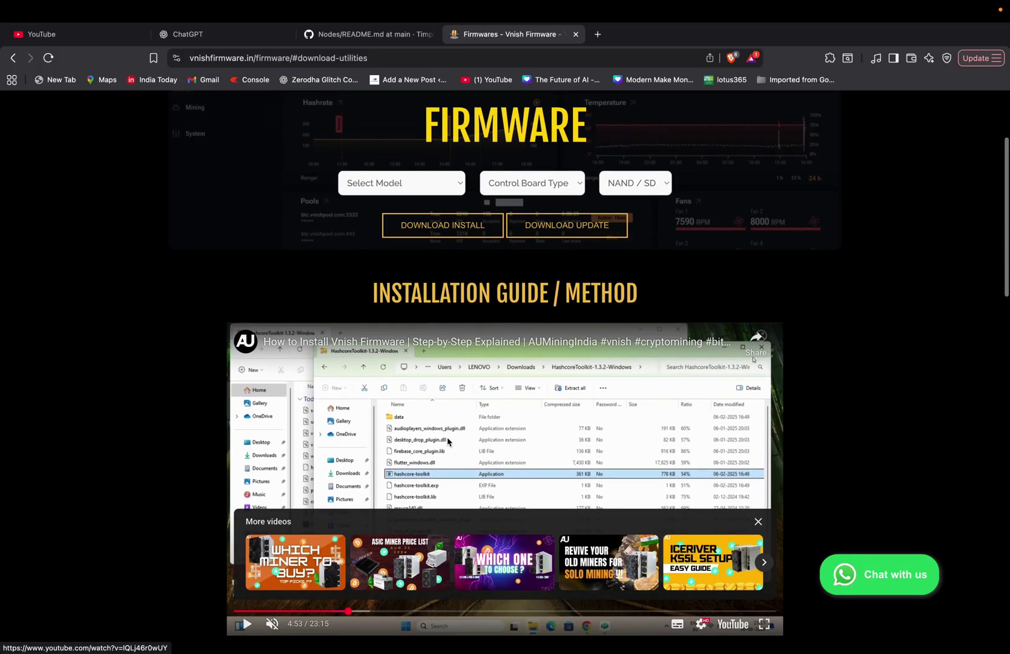
left_click(760, 522)
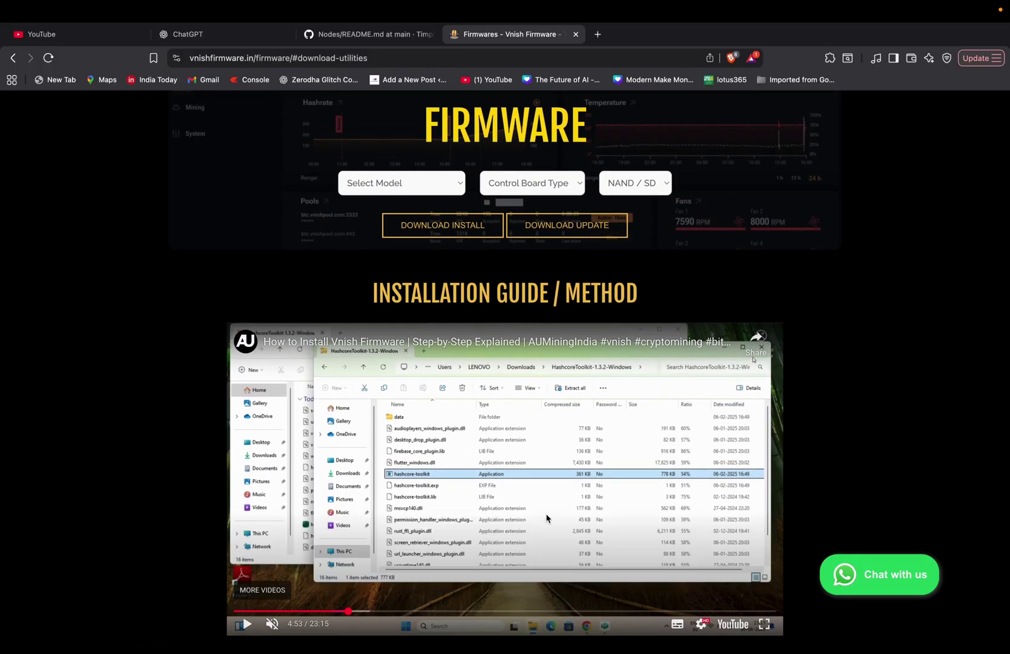
scroll(546, 518, "down", 1)
left_click(373, 559)
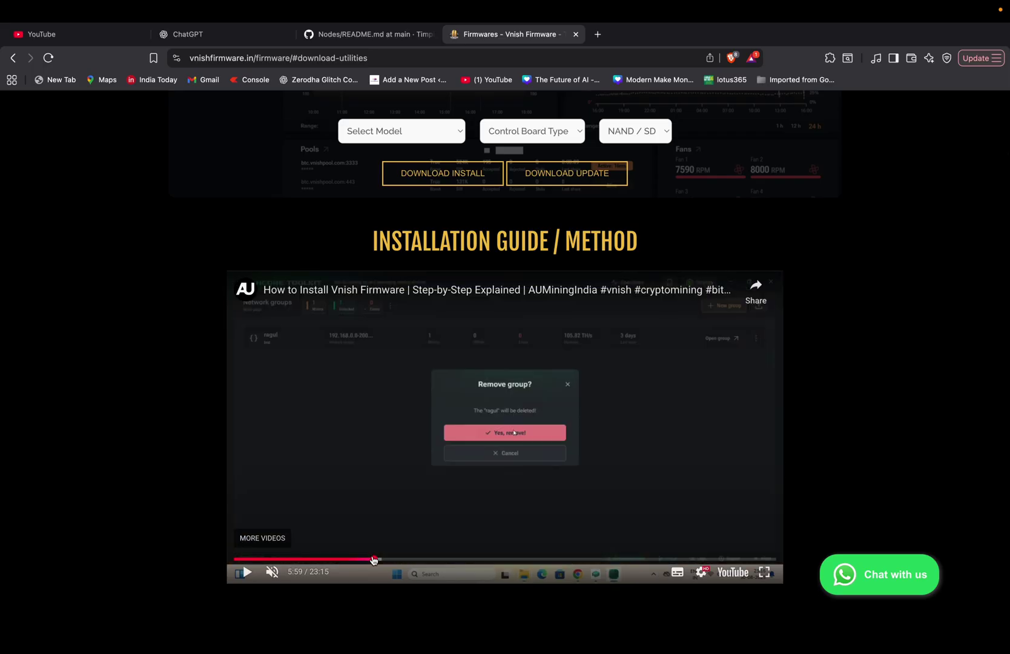
mouse_move(374, 559)
left_mouse_down()
mouse_move(357, 559)
mouse_move(384, 560)
left_mouse_up()
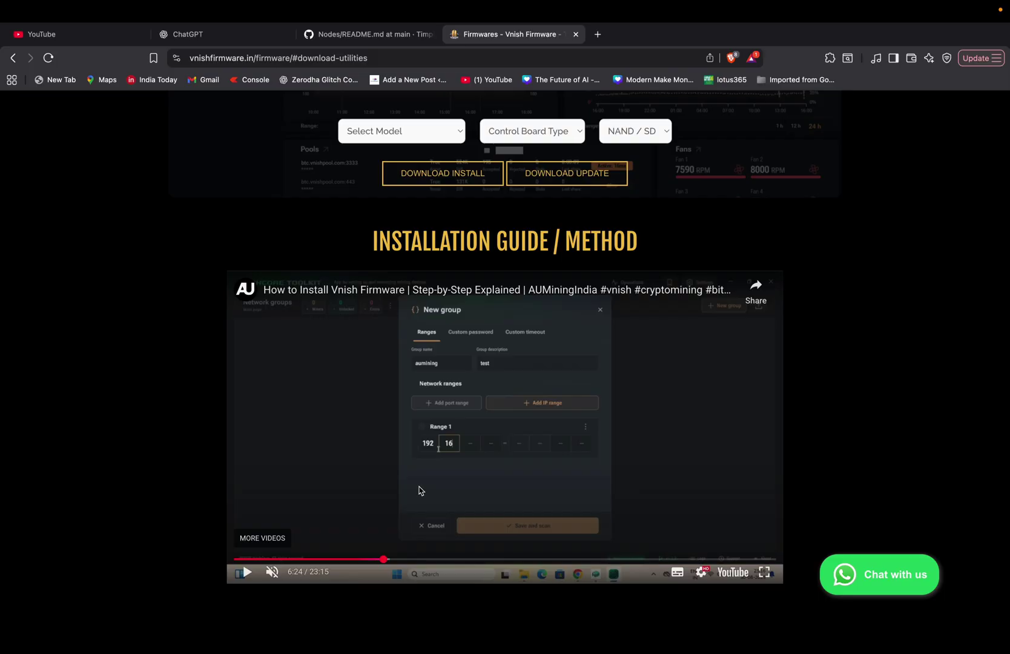
Scroll down to the Remote Monitoring Tool downloads under Download Utilities
scroll(421, 491, "down", 2)
scroll(421, 490, "down", 2)
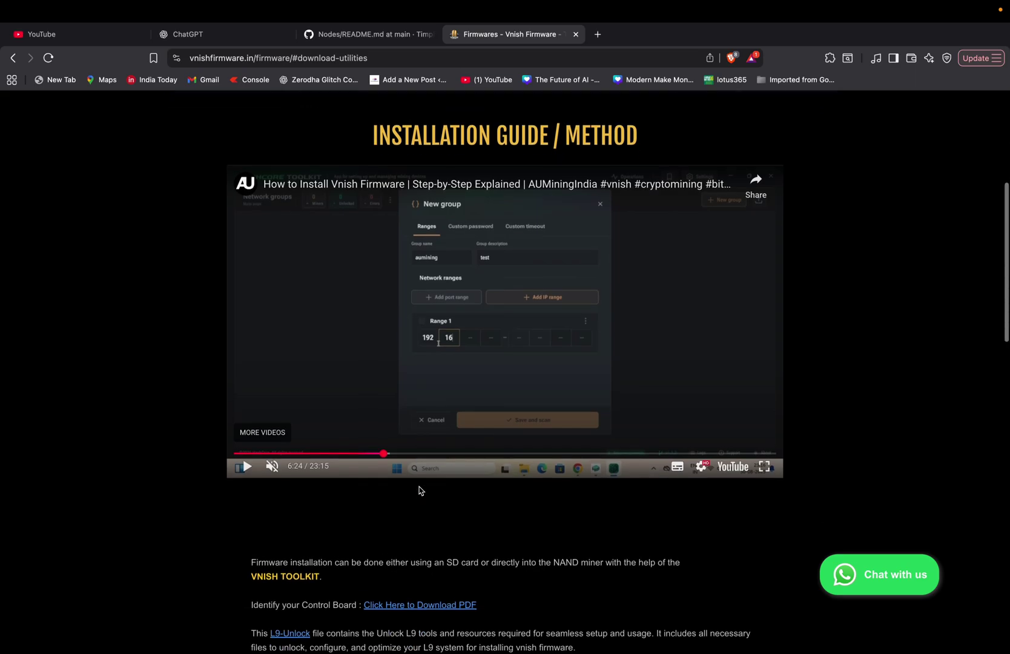
scroll(421, 490, "down", 10)
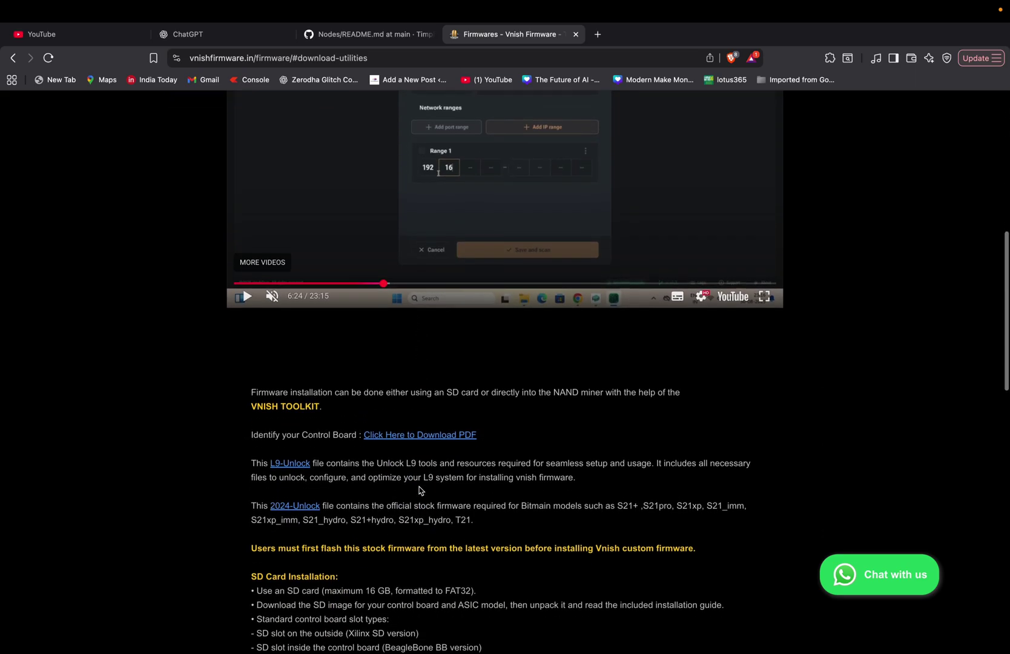
scroll(421, 491, "down", 17)
scroll(421, 491, "up", 2)
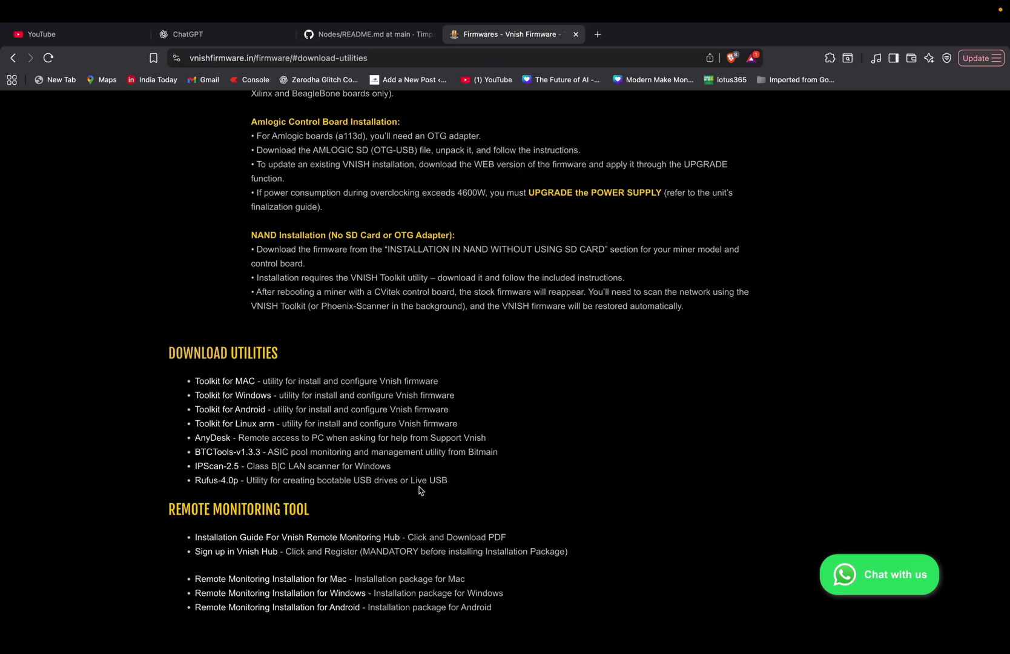
scroll(421, 491, "down", 1)
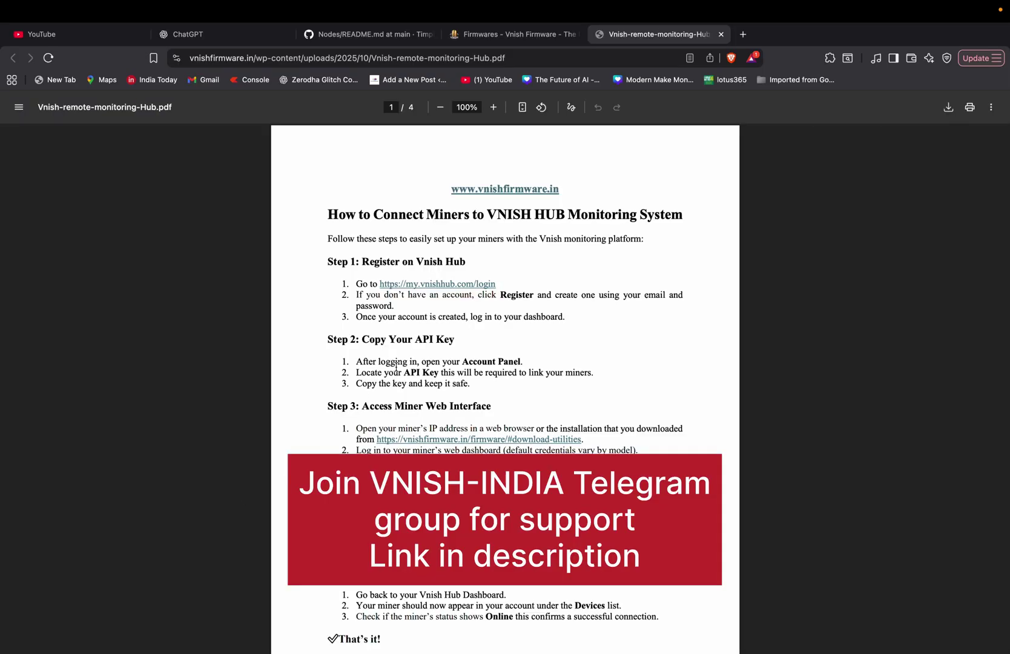
Scroll through pages 3–4 of the remote monitoring installation guide PDF
scroll(396, 365, "down", 1)
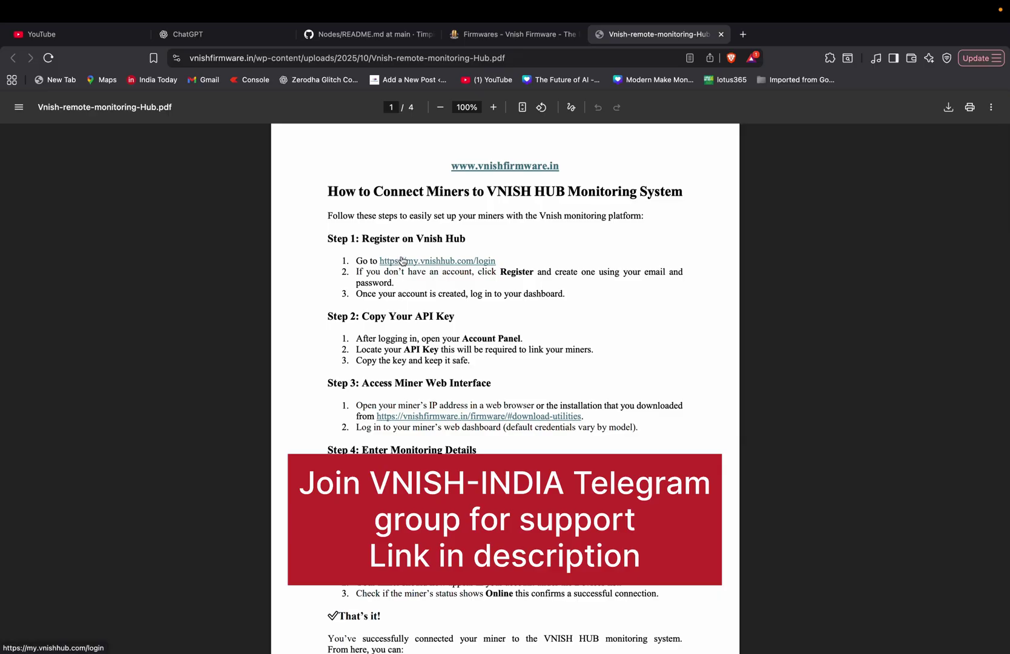
scroll(403, 261, "down", 2)
scroll(403, 261, "down", 1)
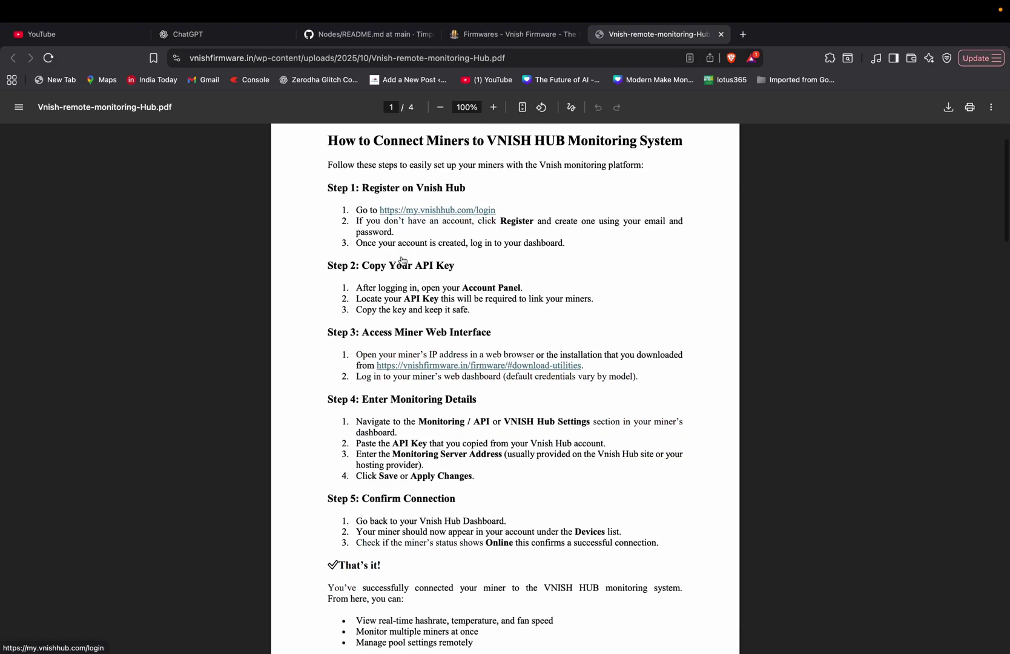
scroll(402, 261, "down", 15)
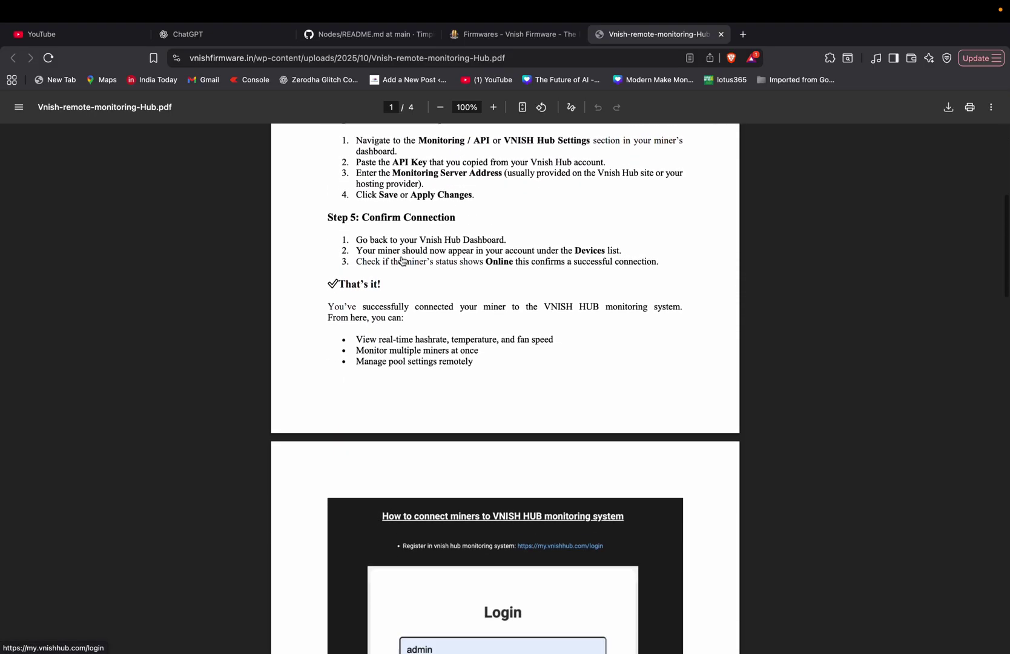
scroll(403, 261, "down", 15)
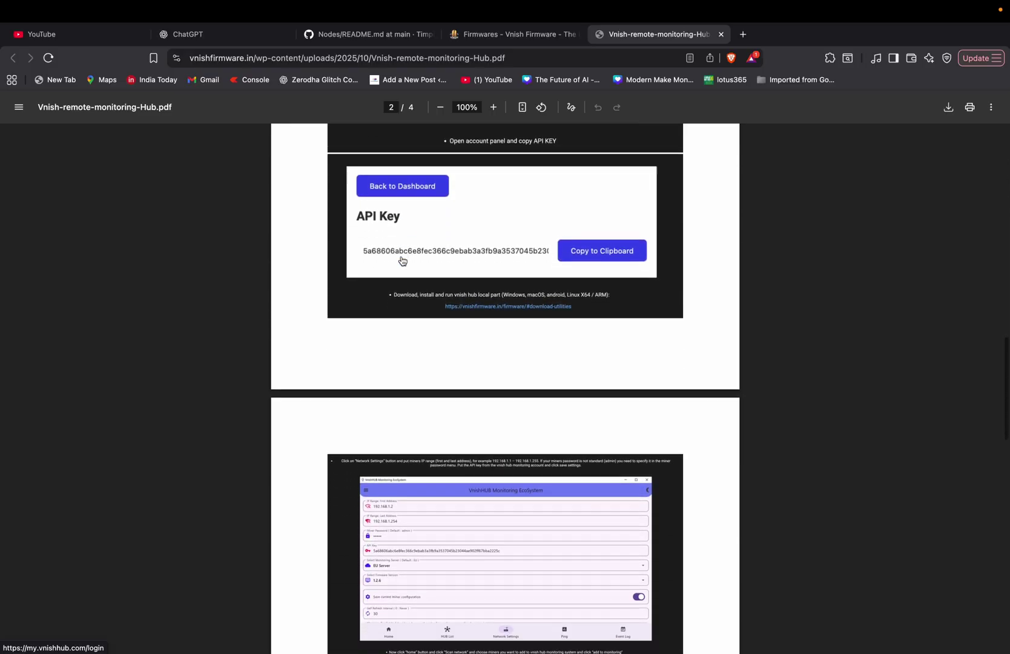
scroll(403, 261, "down", 15)
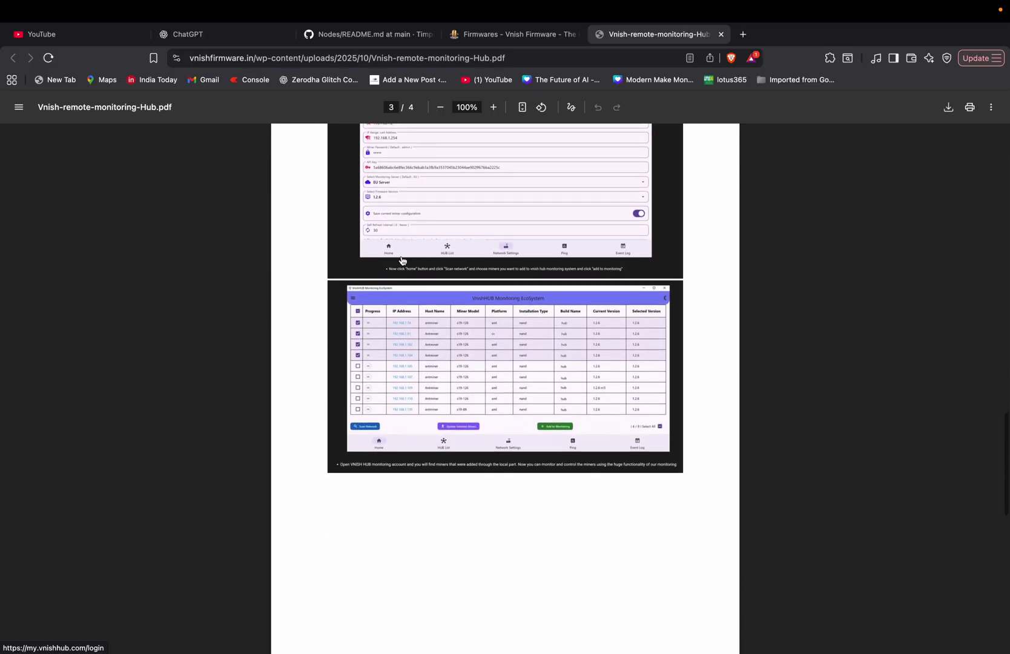
scroll(402, 261, "down", 4)
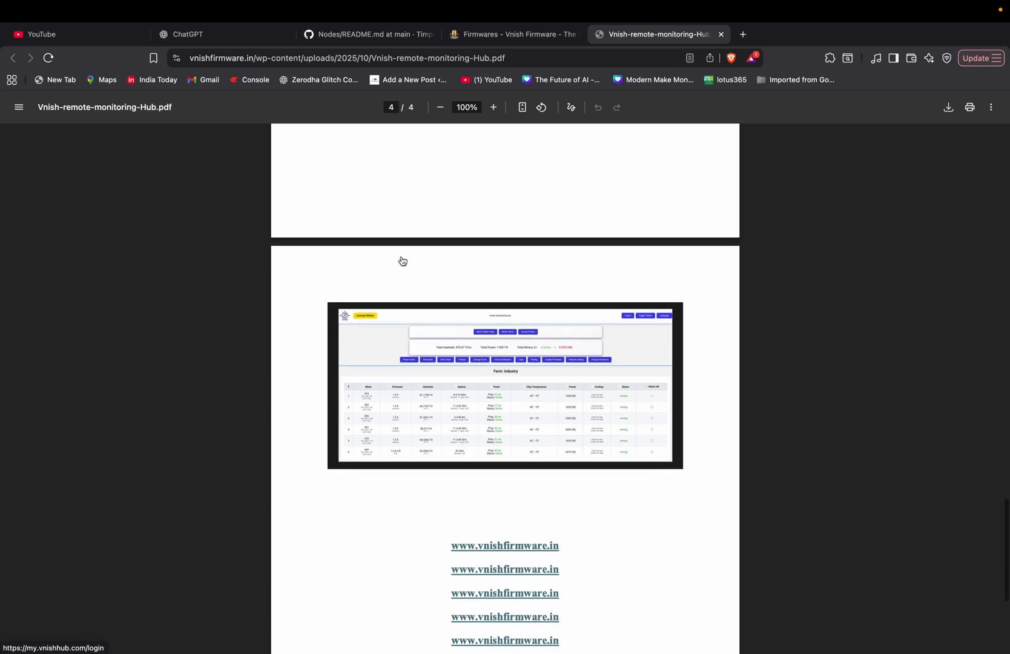
scroll(402, 262, "up", 15)
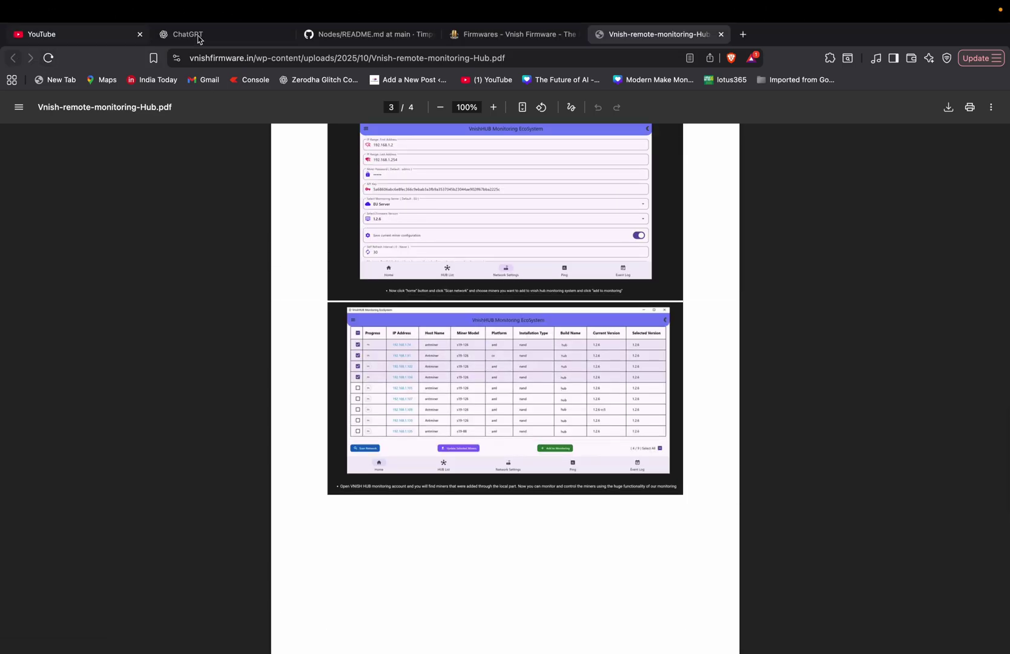
Close the guide PDF and log in to my.vnishhub.com using the saved credentials
left_click(720, 35)
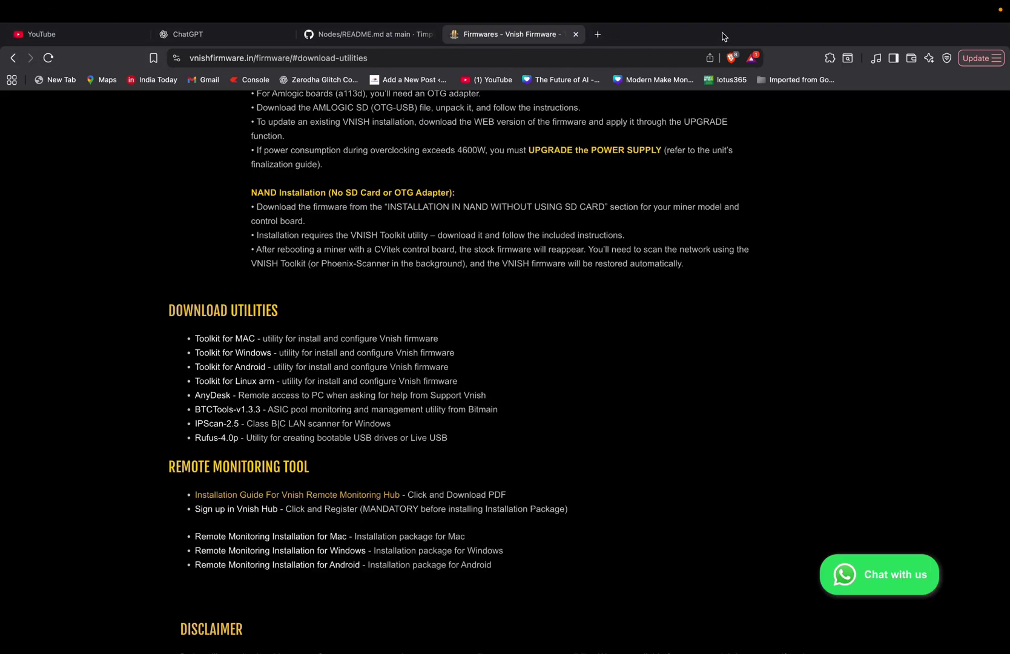
scroll(559, 259, "down", 2)
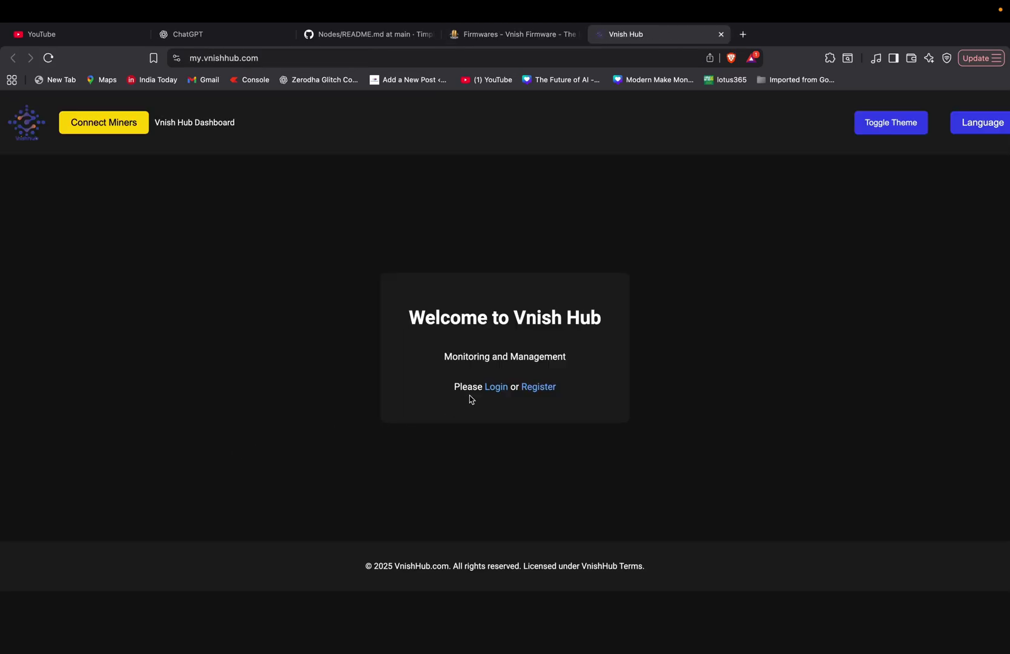
left_click(498, 387)
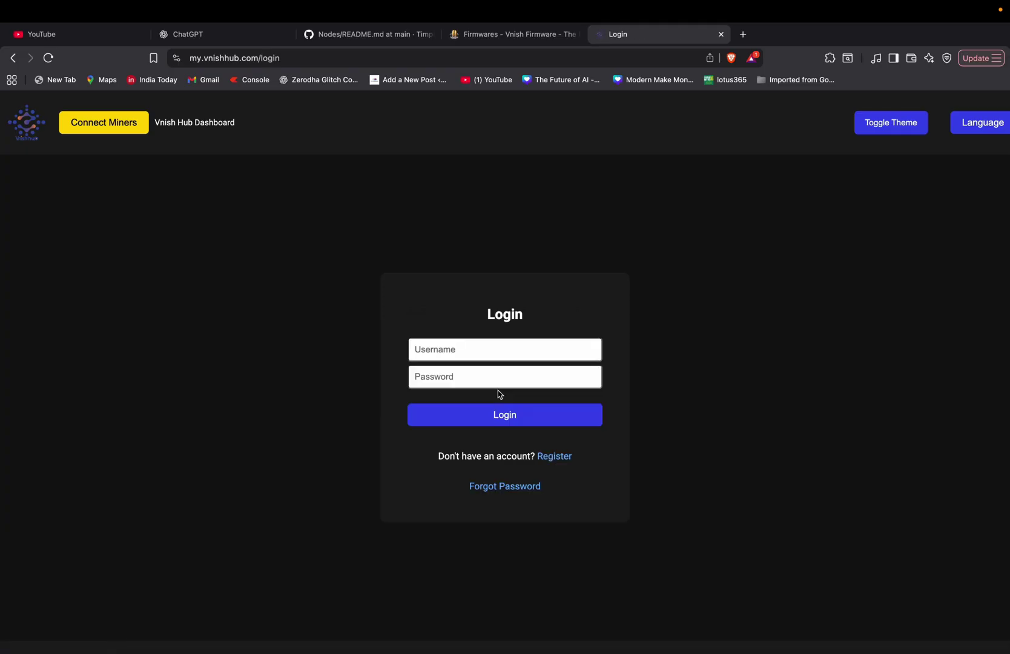
left_click(492, 352)
left_click(503, 383)
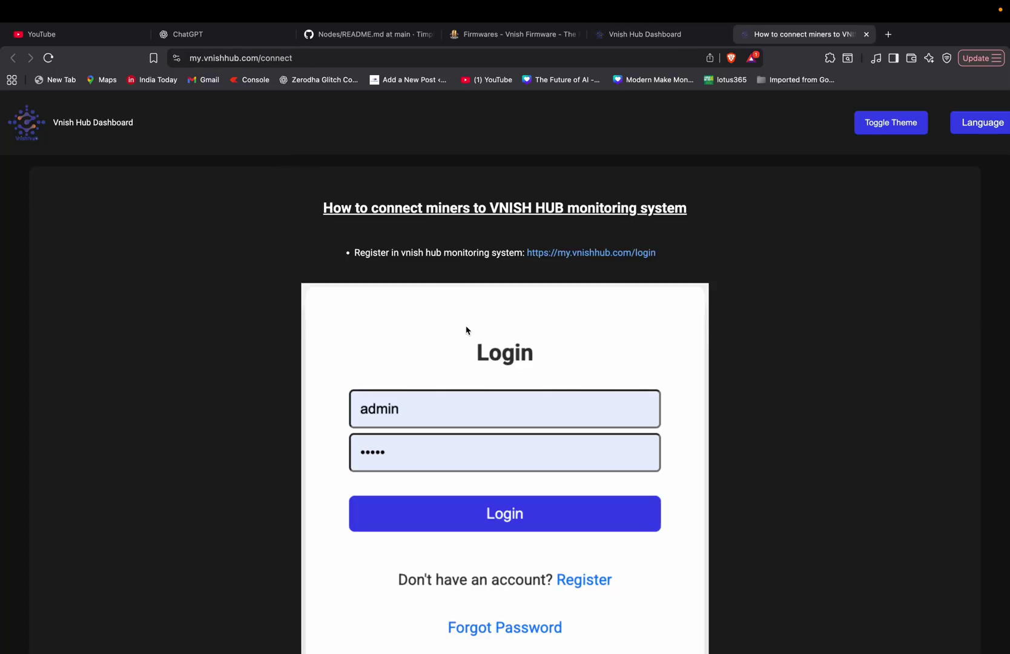
Read through the 'How to connect miners' guide, close it, and open the Account Panel
scroll(466, 330, "down", 15)
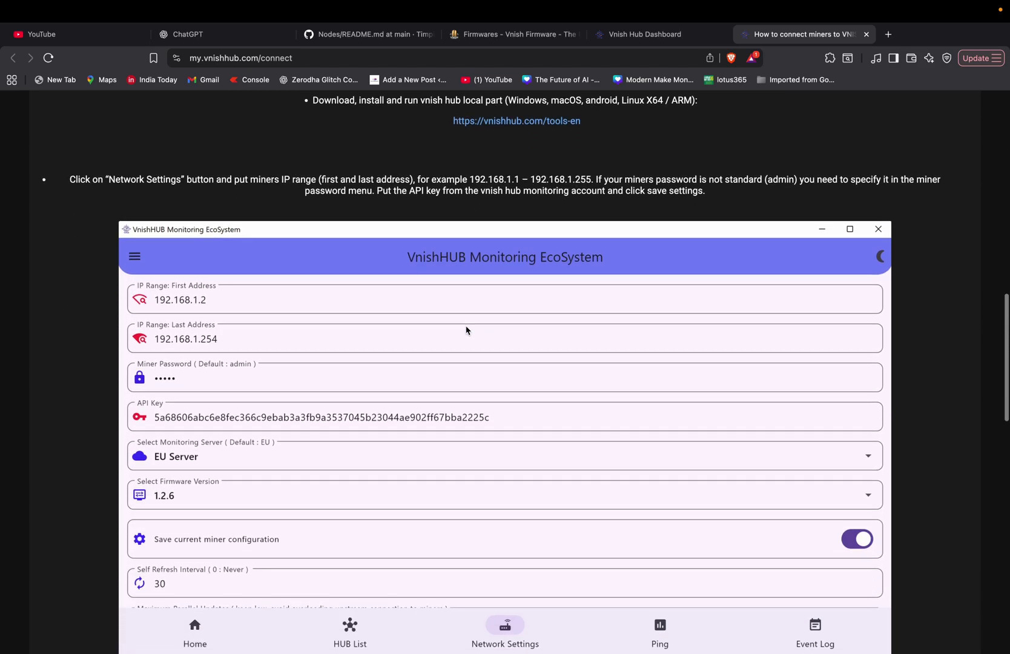
scroll(467, 330, "down", 1)
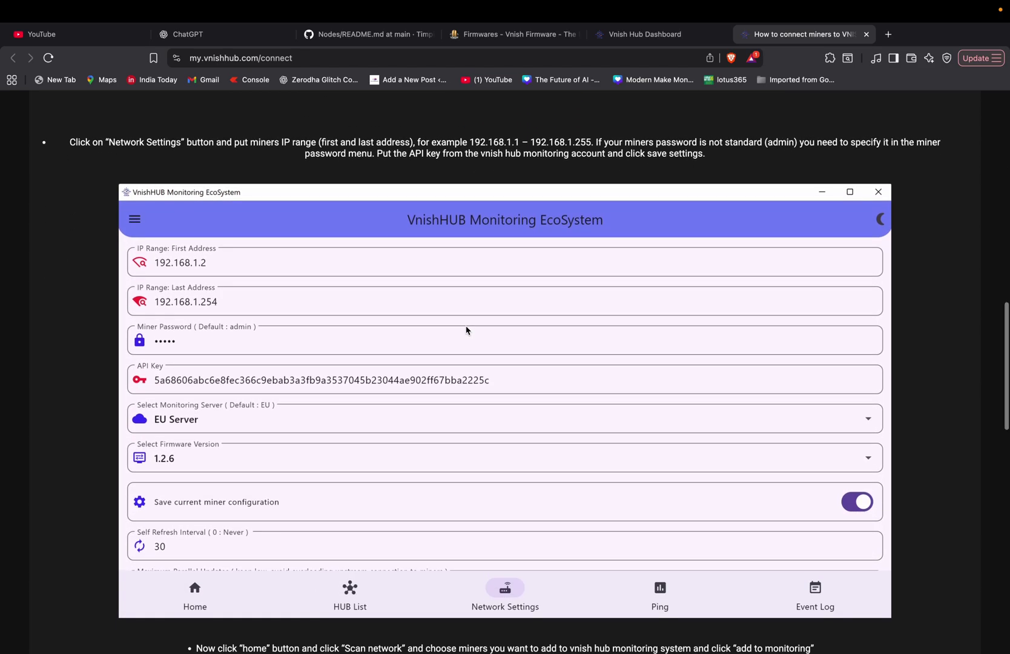
scroll(466, 330, "up", 10)
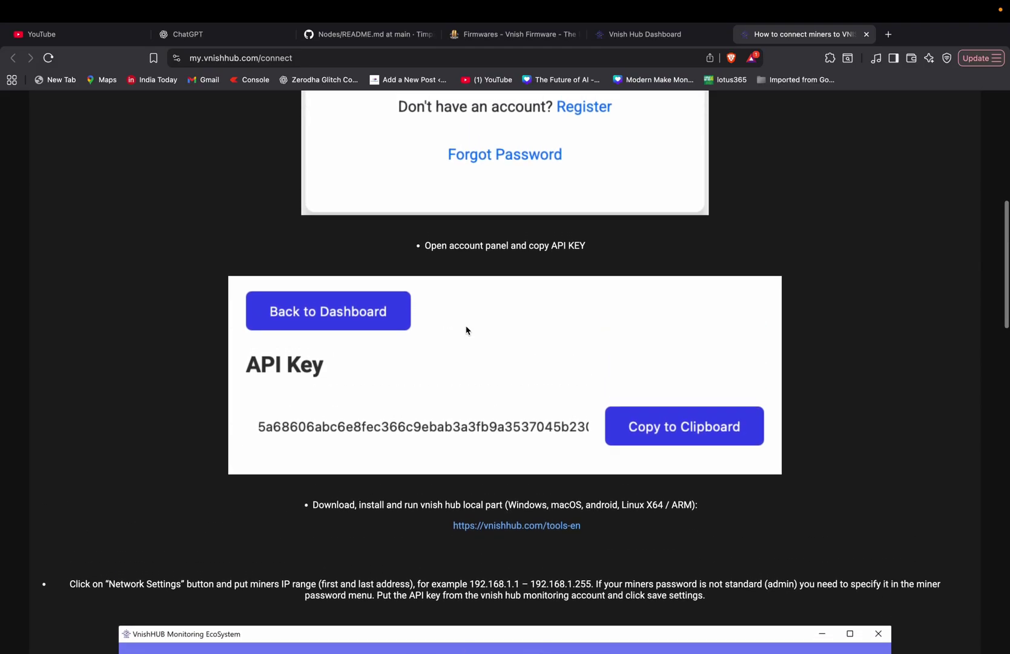
scroll(467, 330, "up", 10)
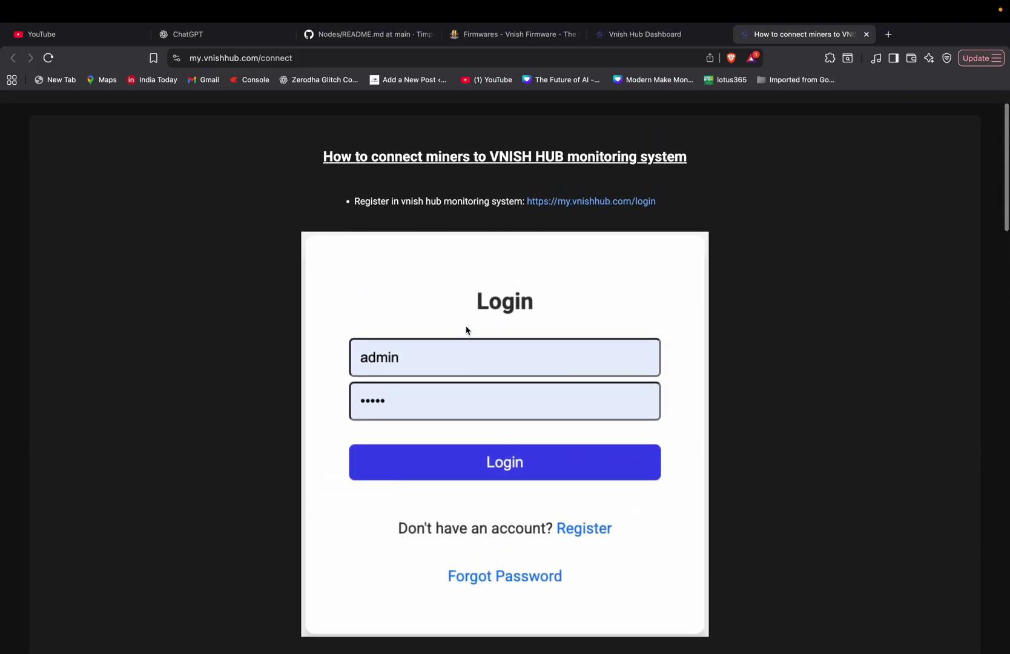
scroll(466, 330, "down", 20)
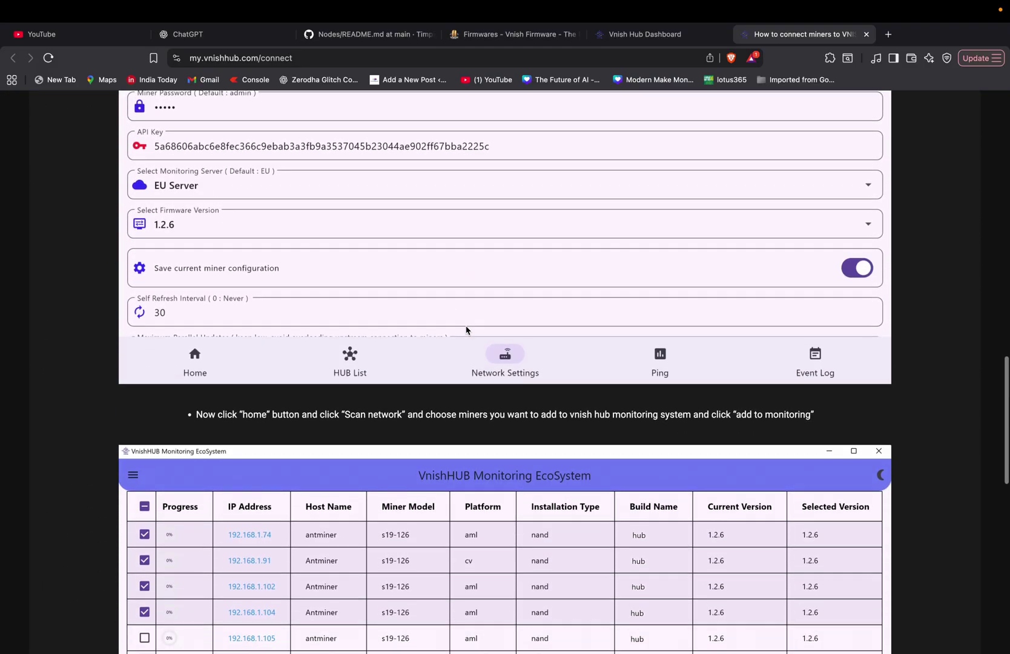
scroll(475, 320, "up", 20)
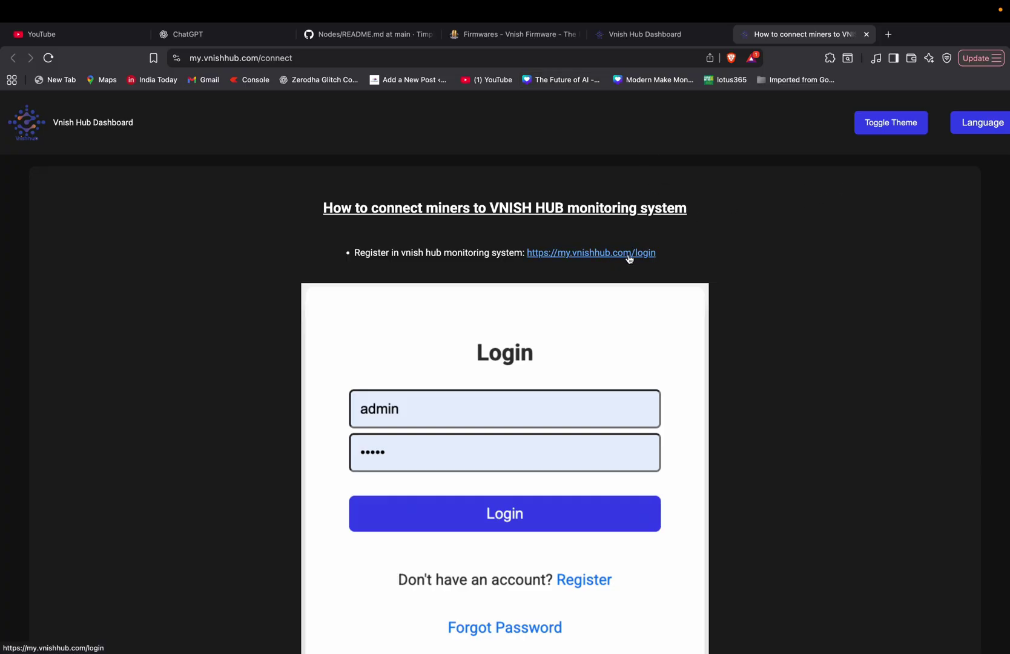
left_click(867, 34)
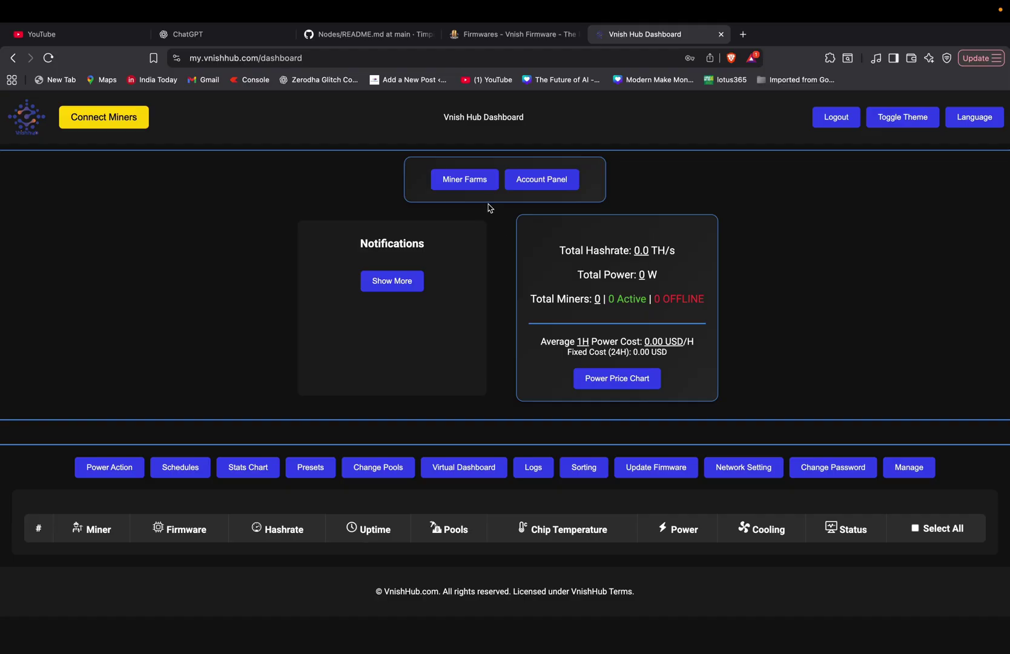
left_click(526, 185)
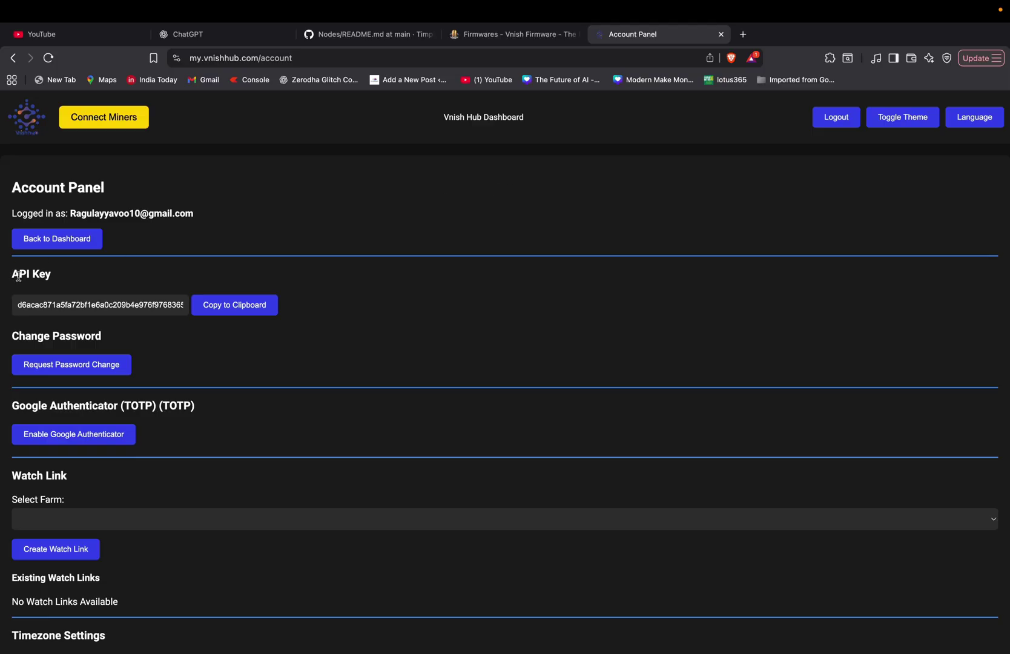
Copy the account API key with Copy to Clipboard, dismiss the alert, and return to the dashboard
left_click_drag(12, 274, 40, 277)
left_click(104, 278)
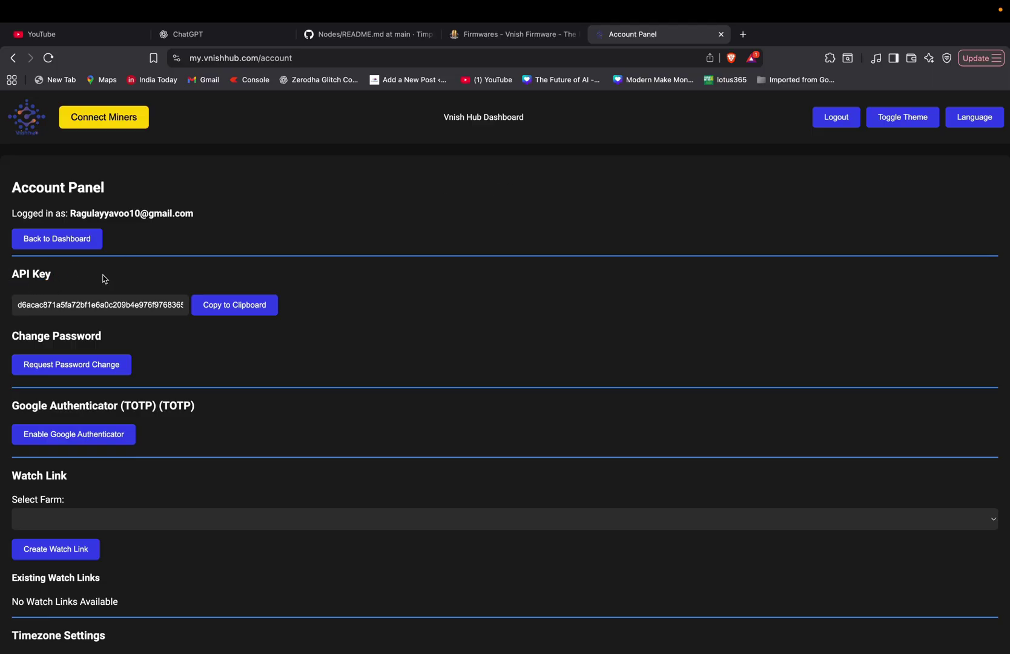
left_click(218, 313)
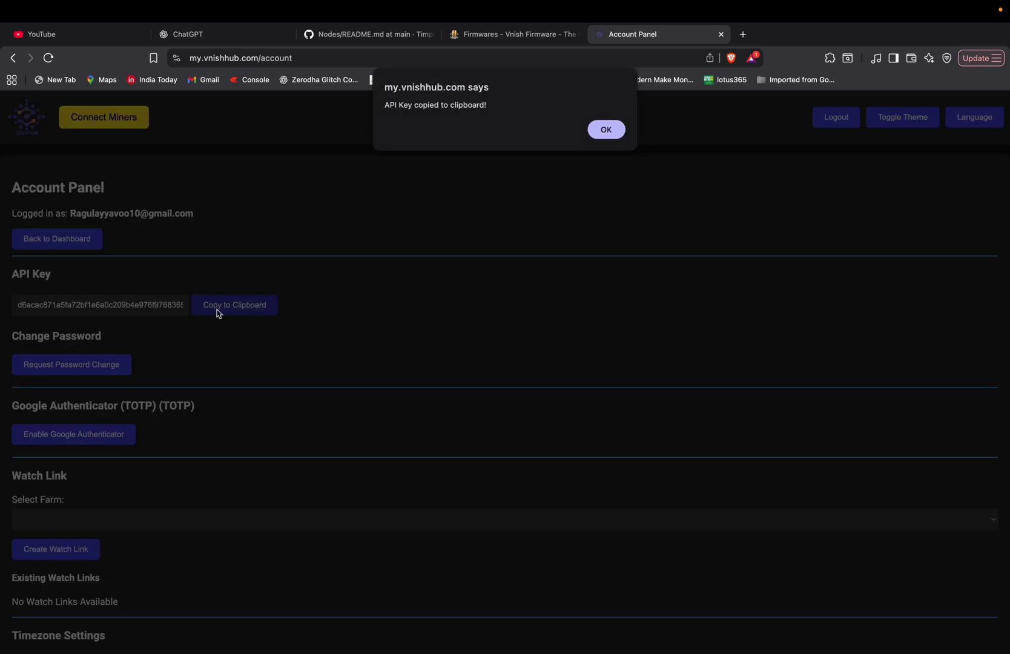
left_click(605, 133)
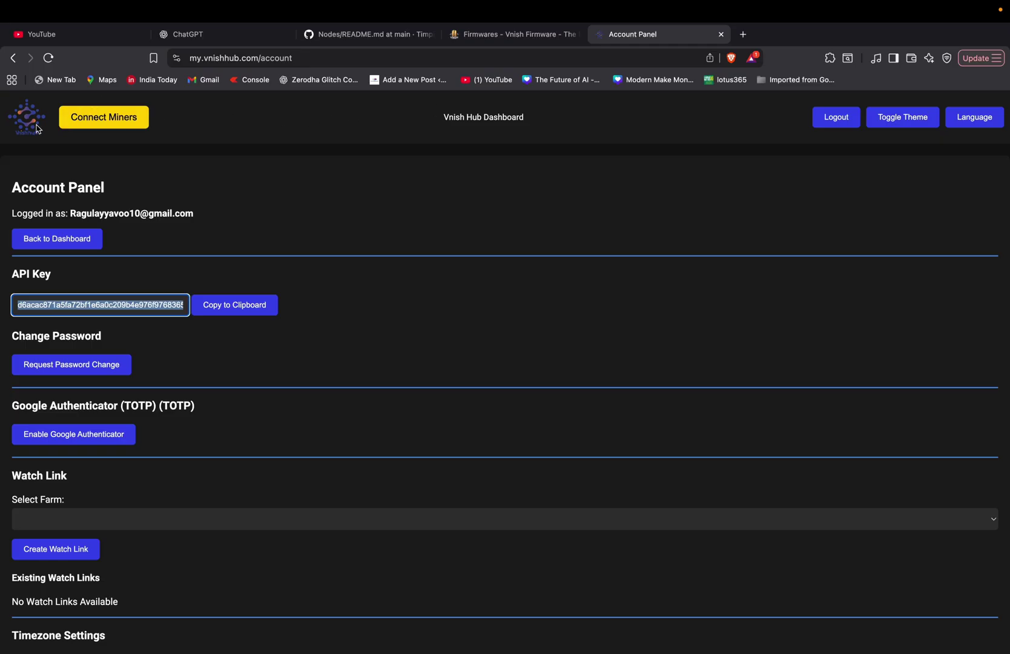
left_click(43, 241)
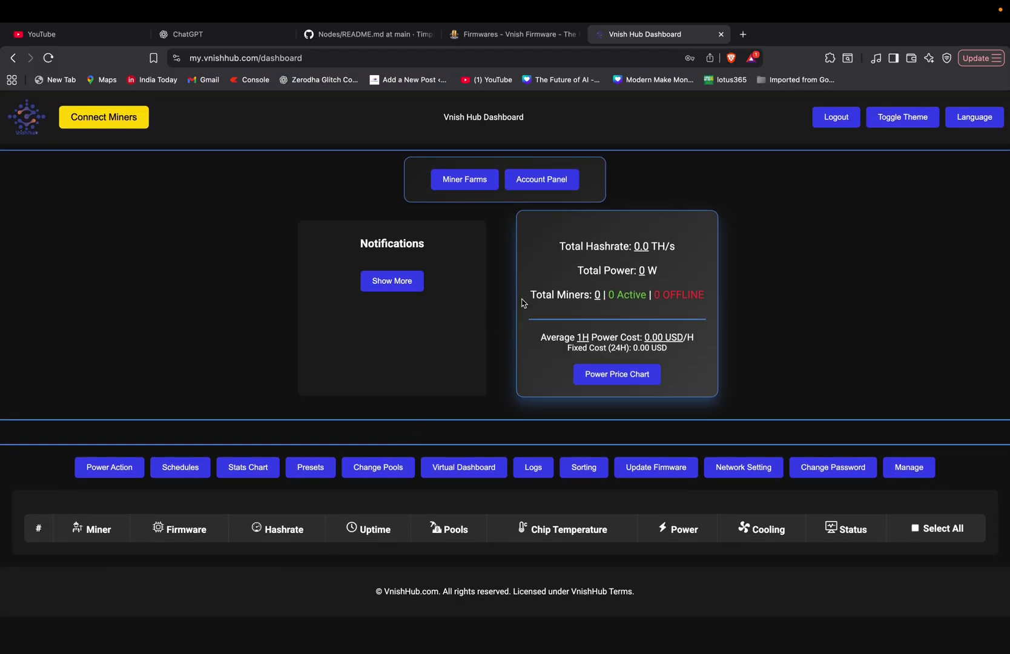
Save hub_mac.zip from the Firmwares page and open it from the downloads list
left_click(476, 41)
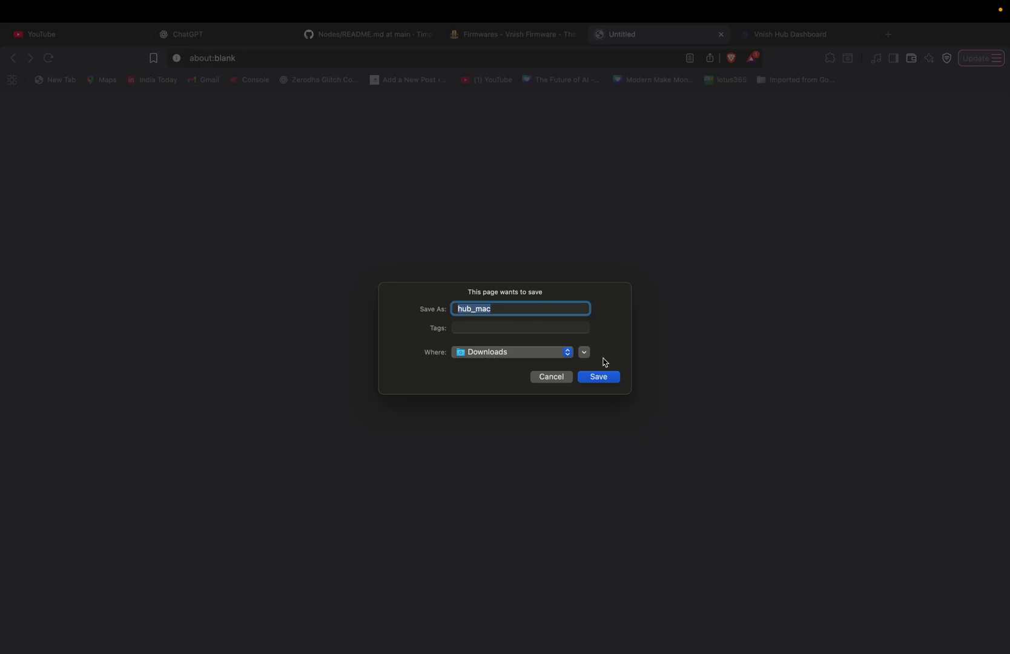
left_click(600, 377)
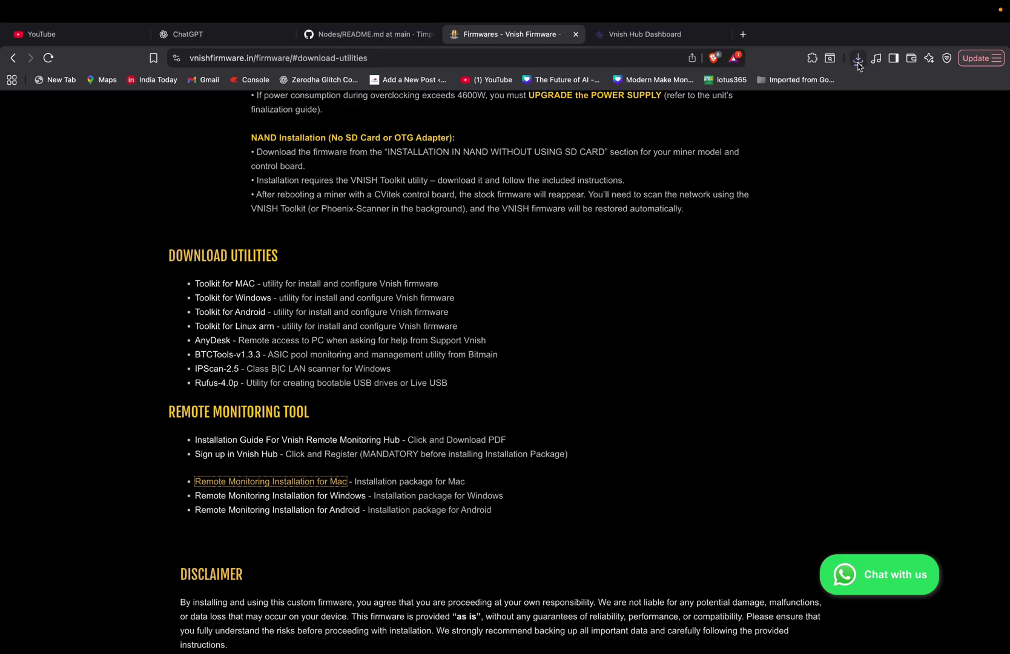
left_click(858, 63)
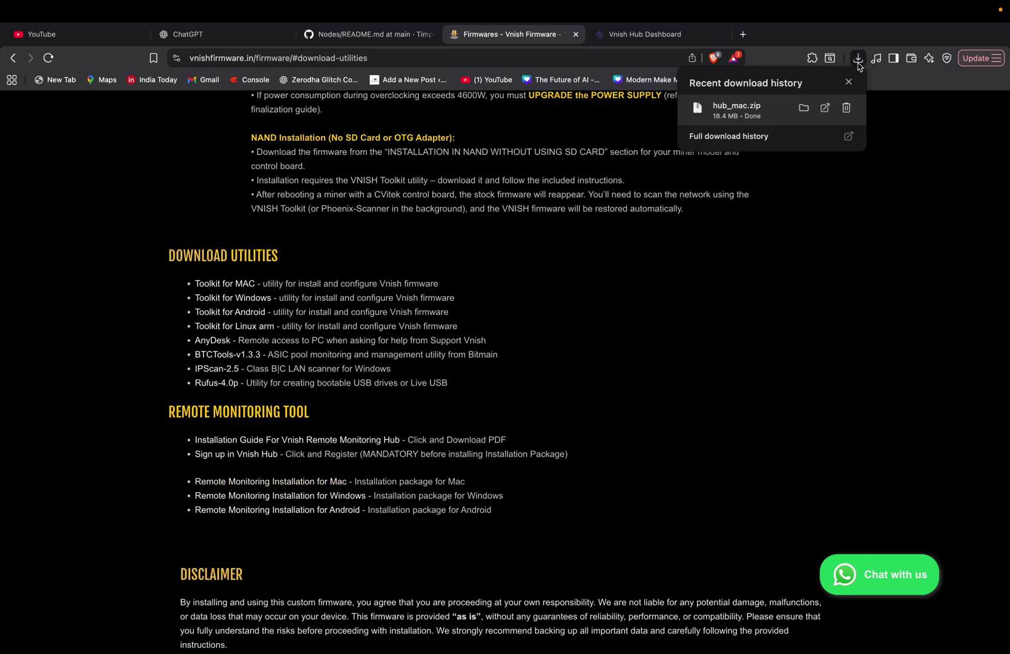
left_click(826, 108)
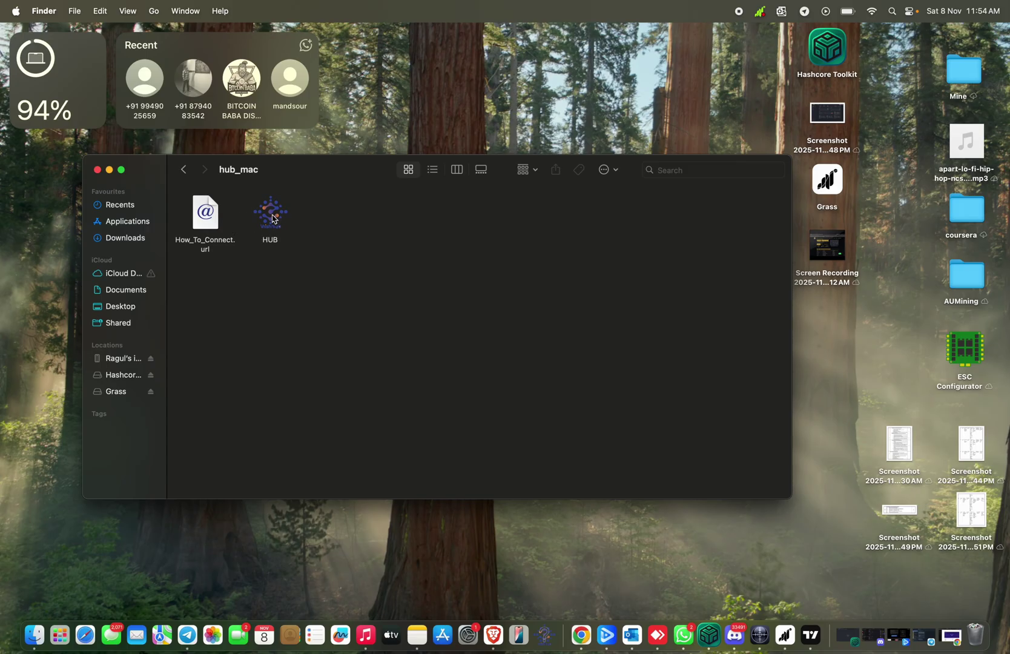
Launch HUB from the hub_mac folder, then minimize the Finder window behind the warning
left_click(274, 226)
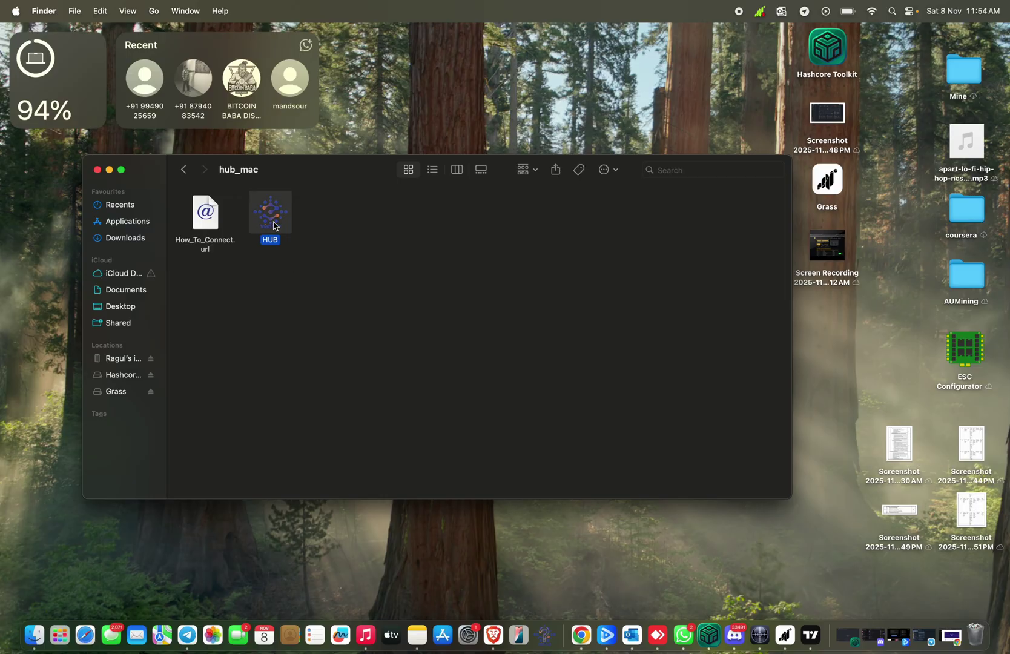
double_click(273, 226)
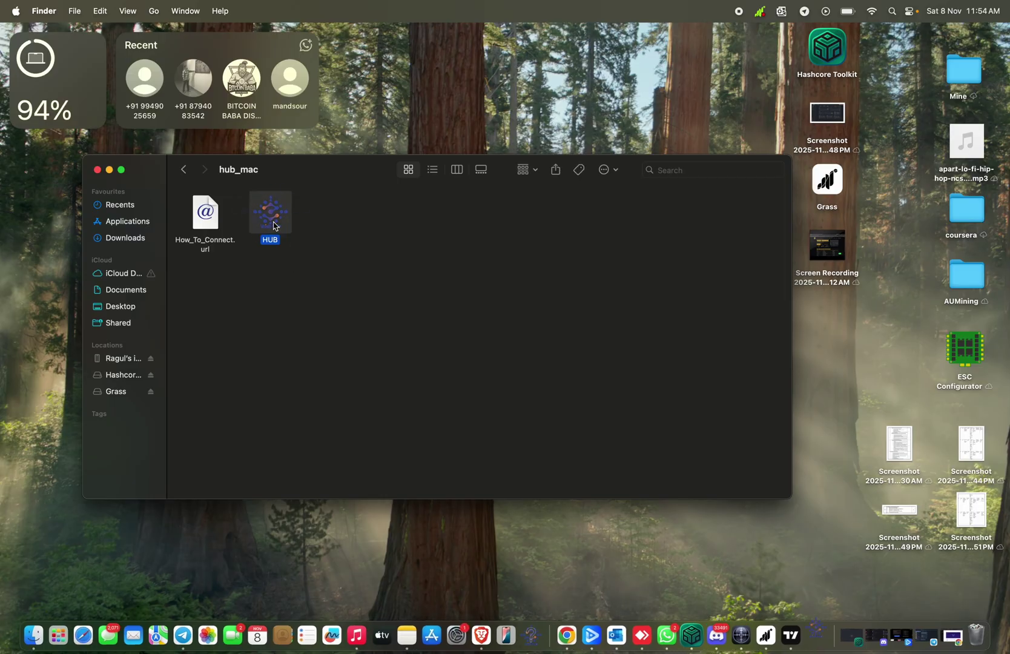
left_click(110, 170)
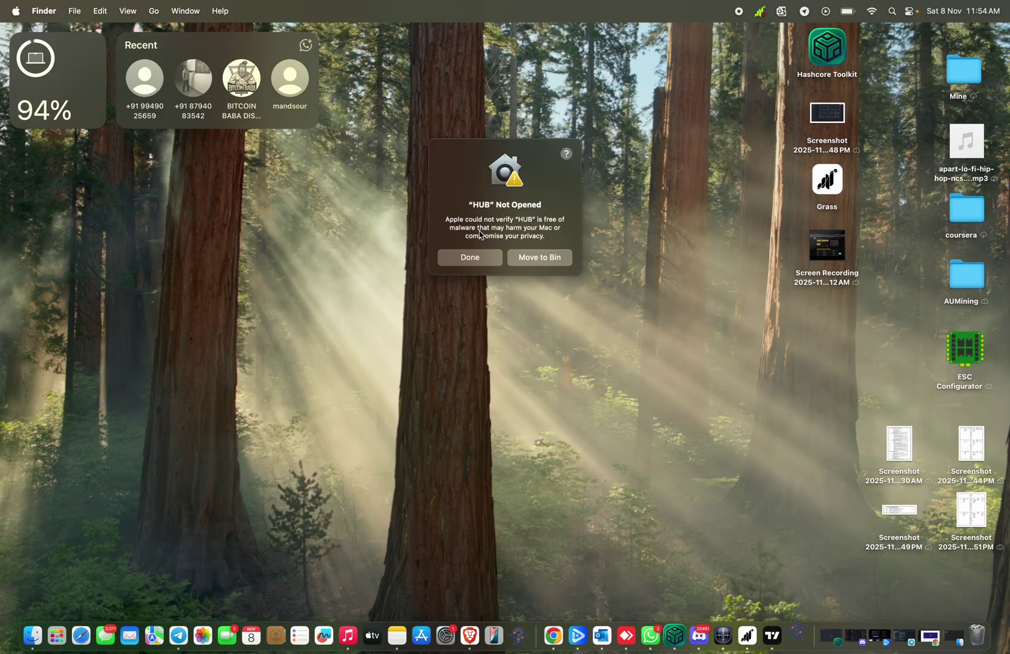
Dismiss the 'HUB Not Opened' warning and launch System Settings from the apps list
left_click(494, 260)
key("F4")
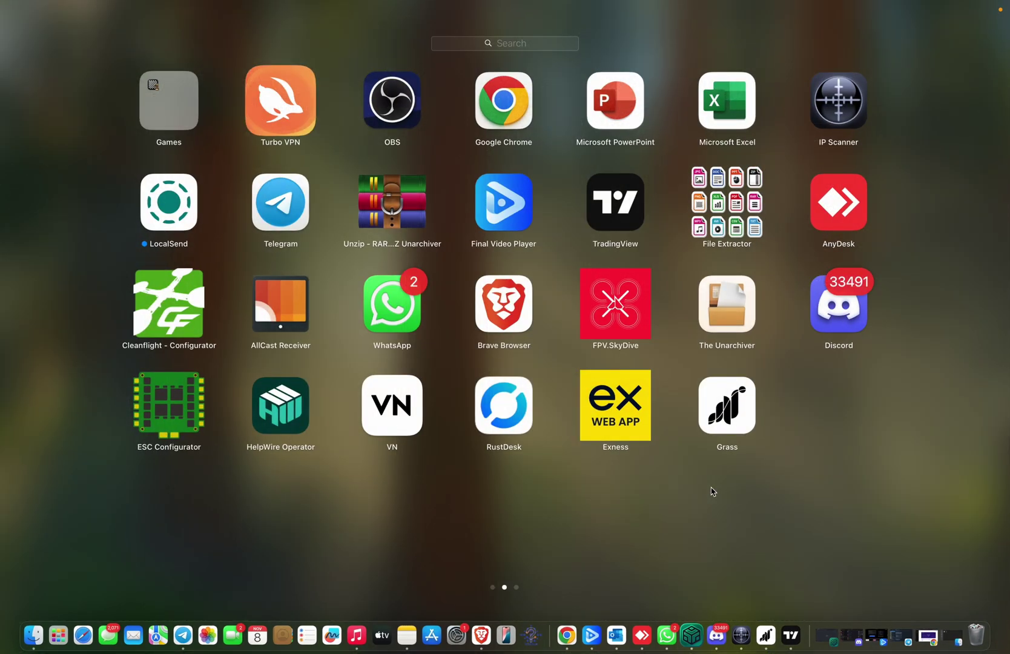
scroll(334, 429, "left", 5)
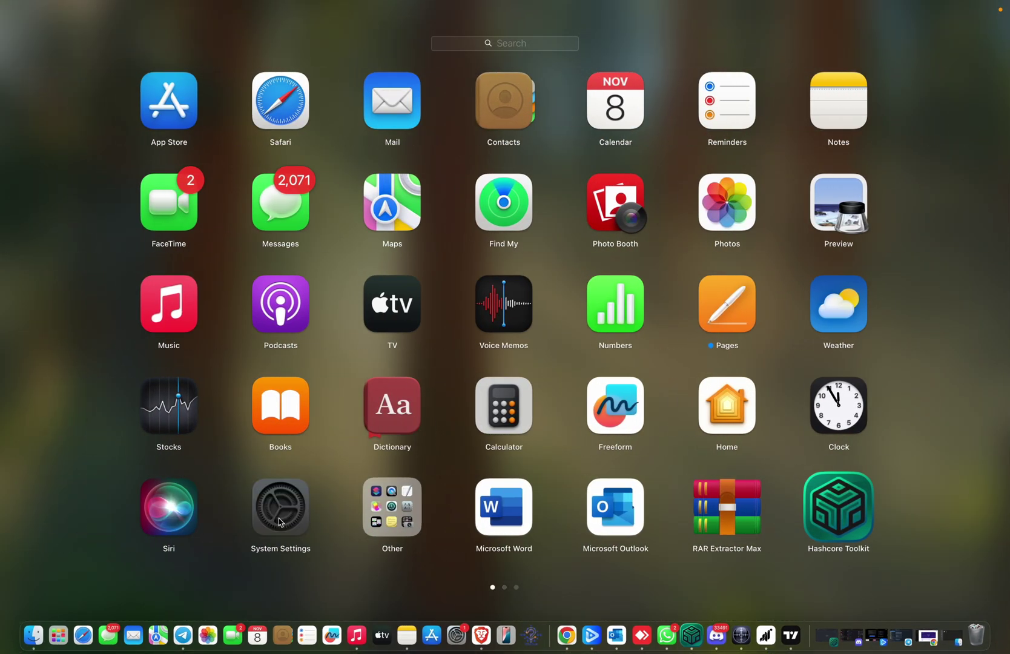
left_click(280, 522)
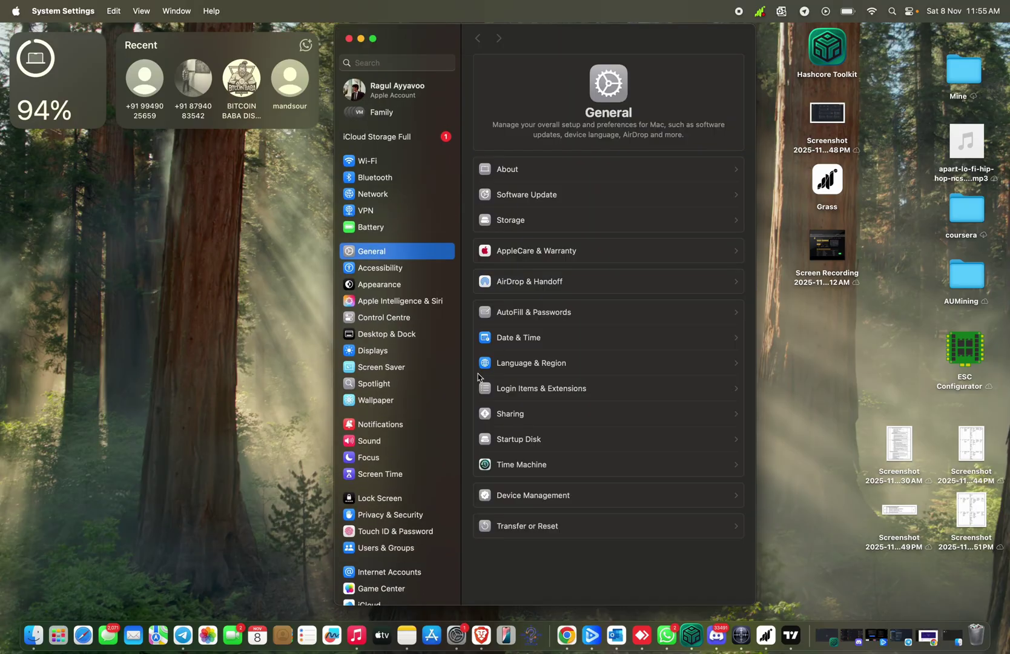
In Privacy & Security, choose Open Anyway for HUB and confirm
scroll(435, 269, "down", 3)
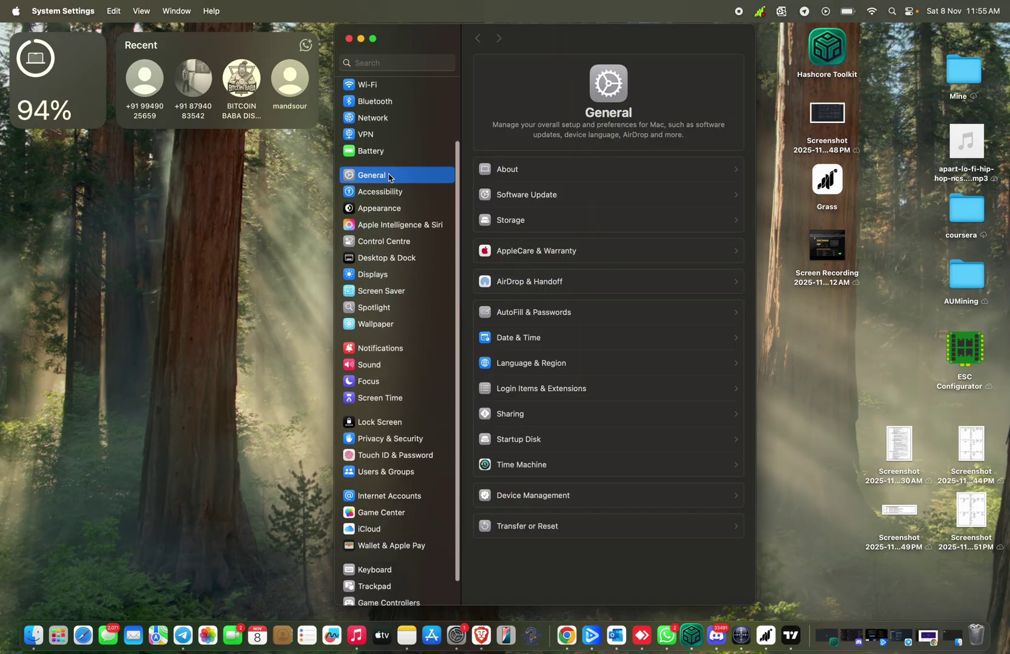
left_click(382, 438)
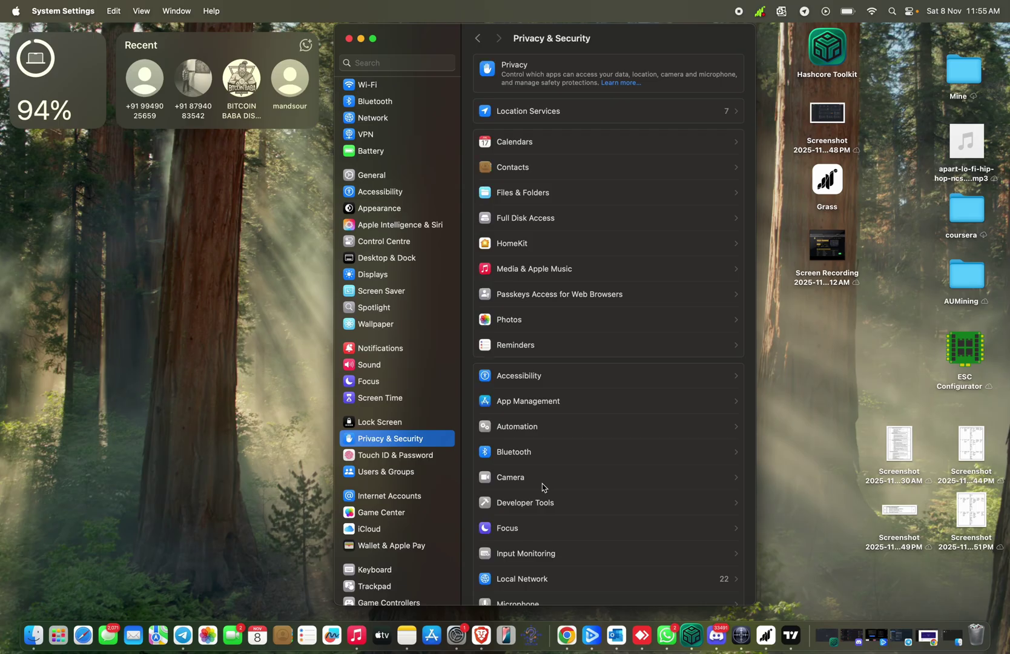
scroll(543, 487, "down", 10)
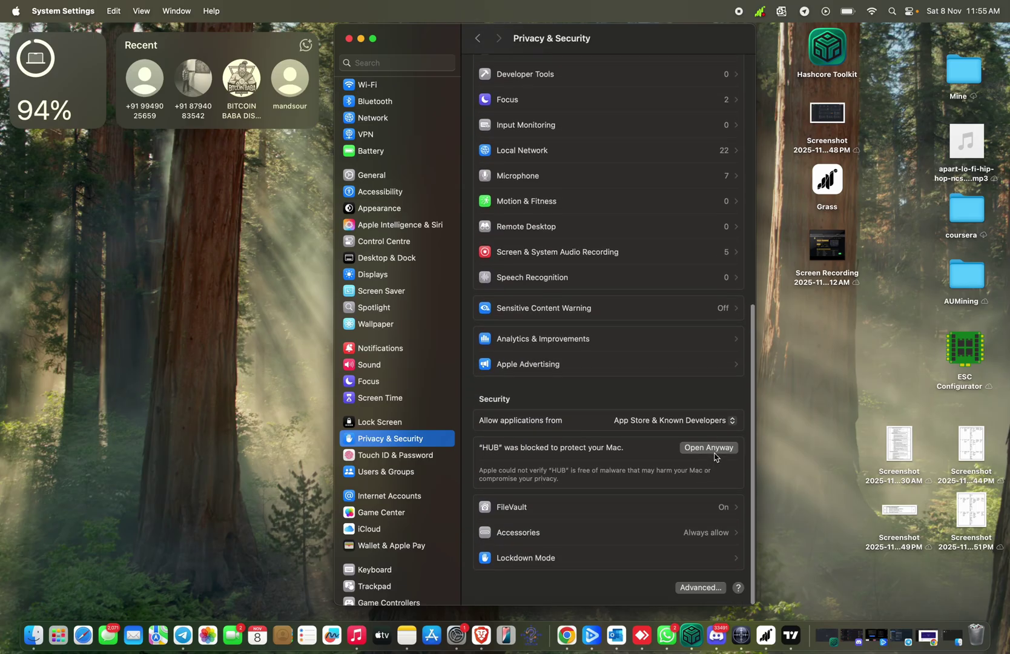
left_click(714, 452)
left_click(508, 280)
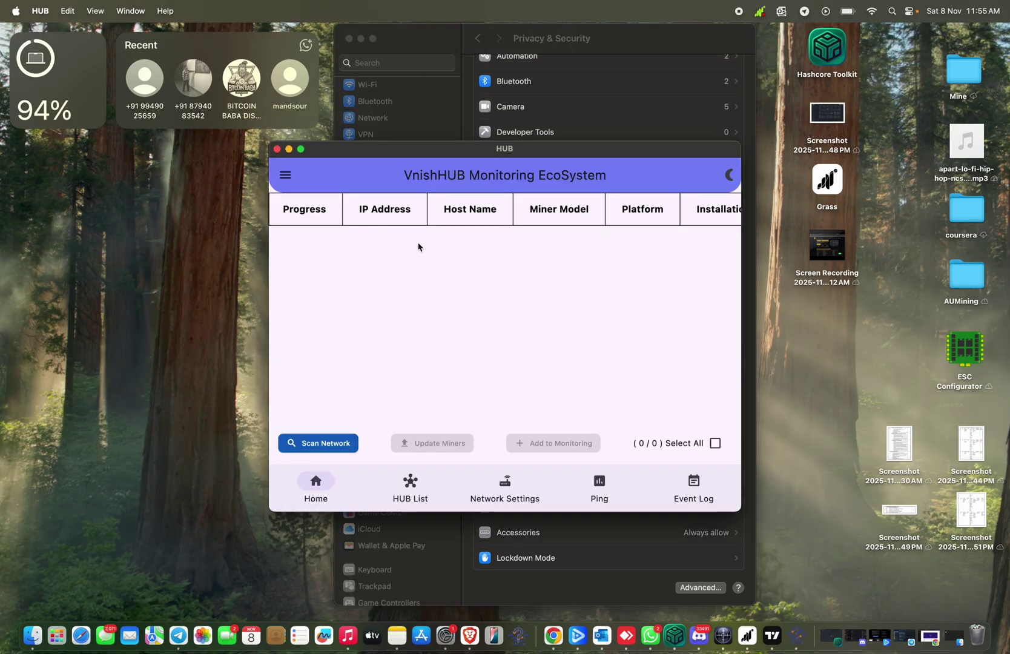
Expand the VnishHUB Monitoring window to full screen and show its navigation menu
left_click(301, 149)
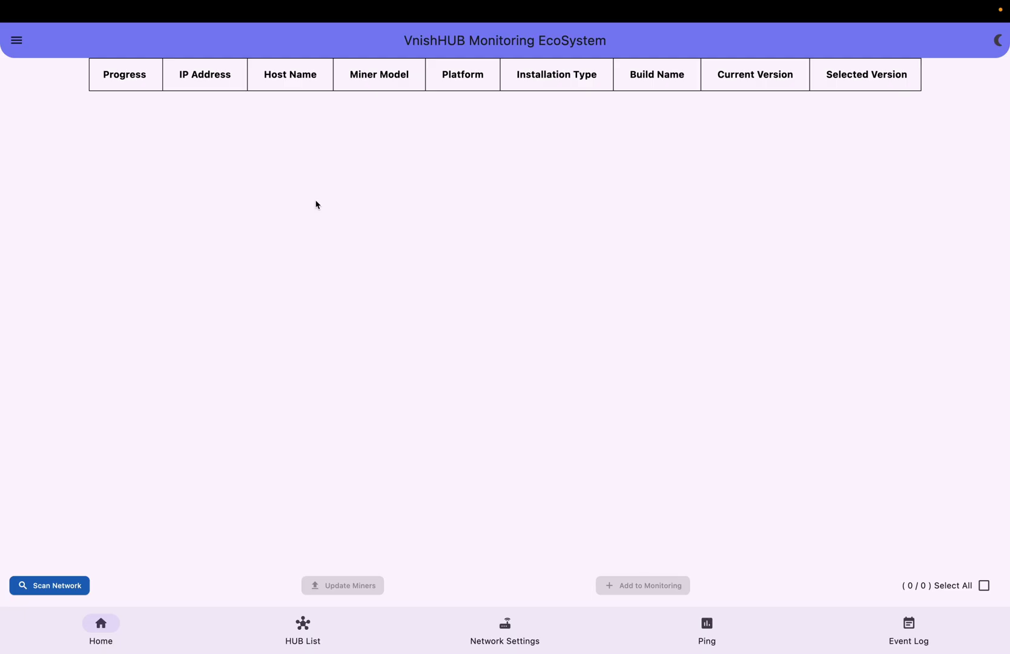
left_click(19, 44)
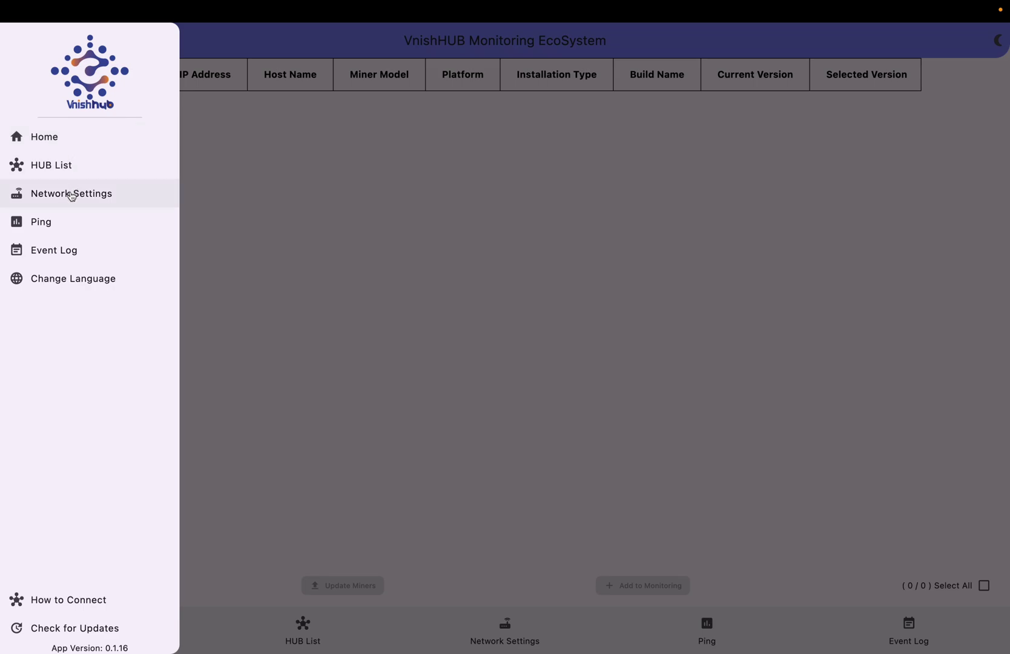
left_click(71, 195)
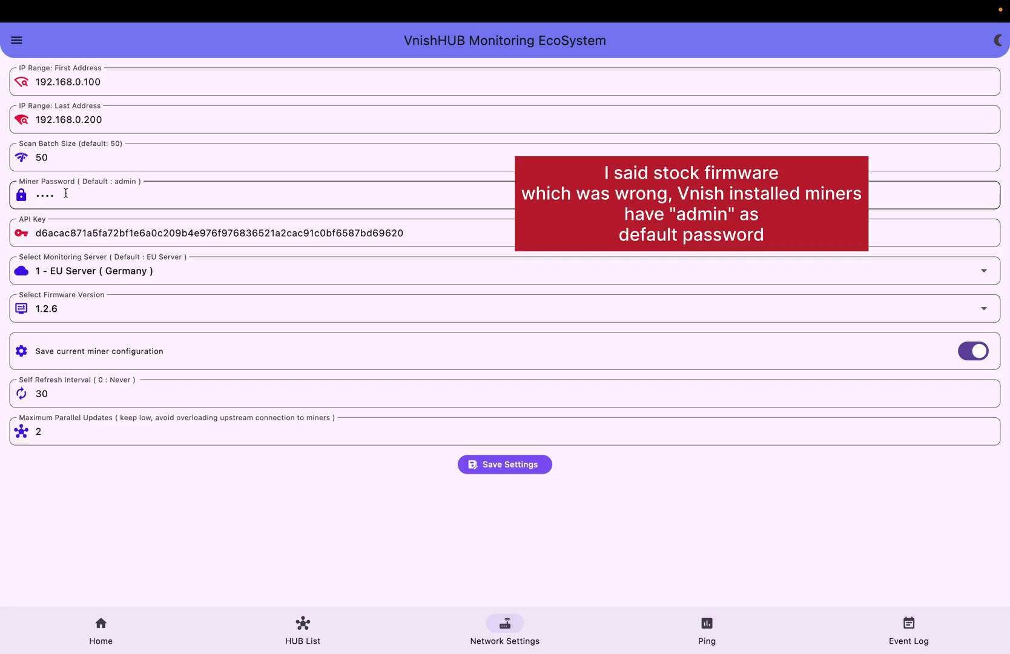
double_click(65, 196)
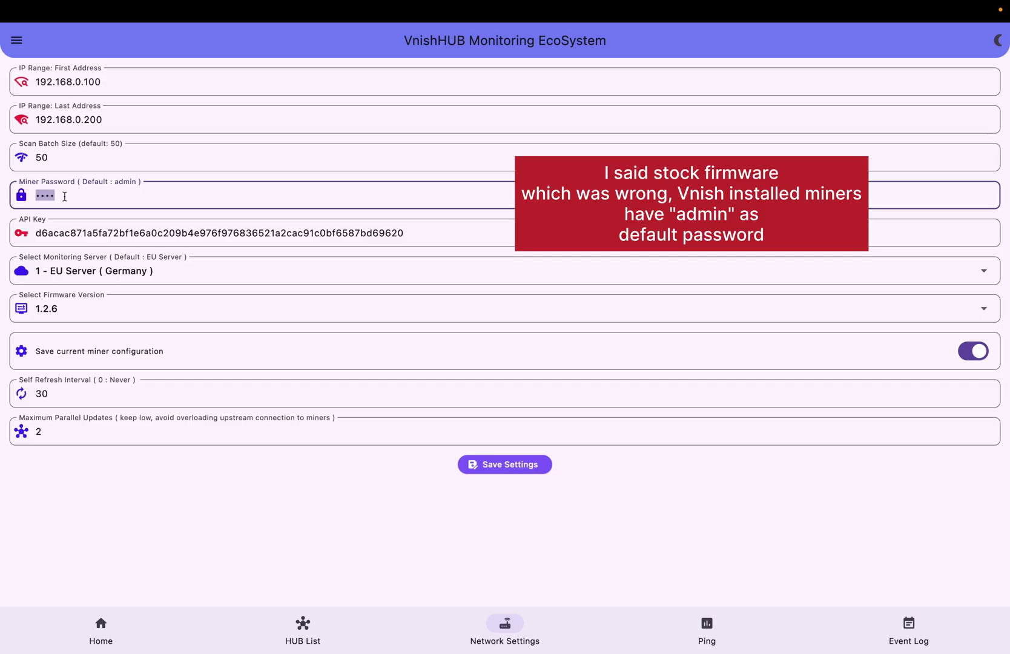
type("admin")
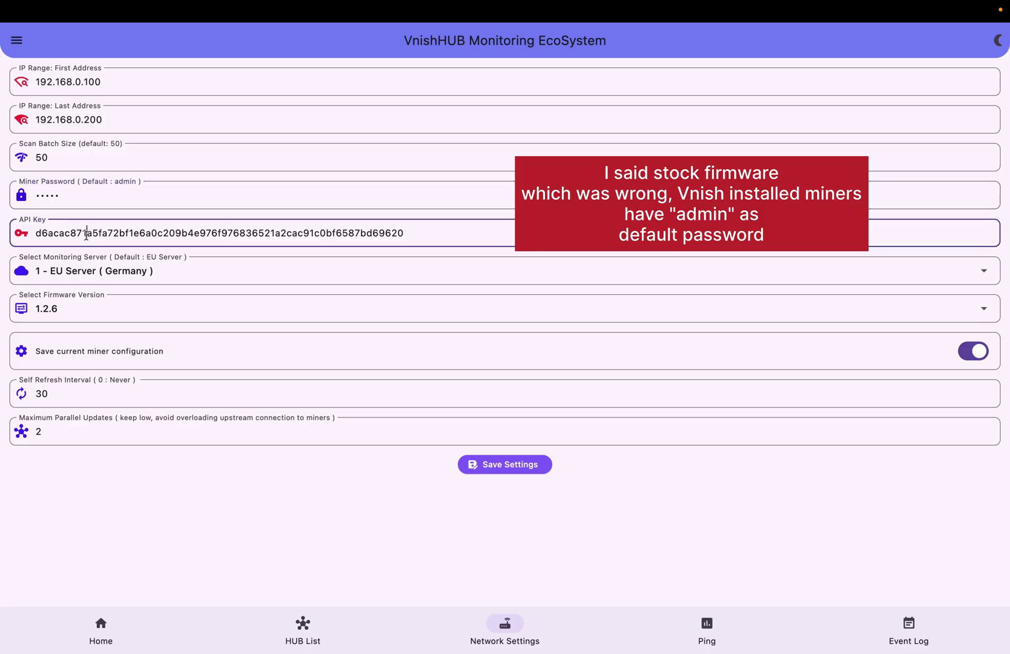
Replace the API key with the pasted account API key, save the settings, and view the miner list
double_click(86, 235)
key("End")
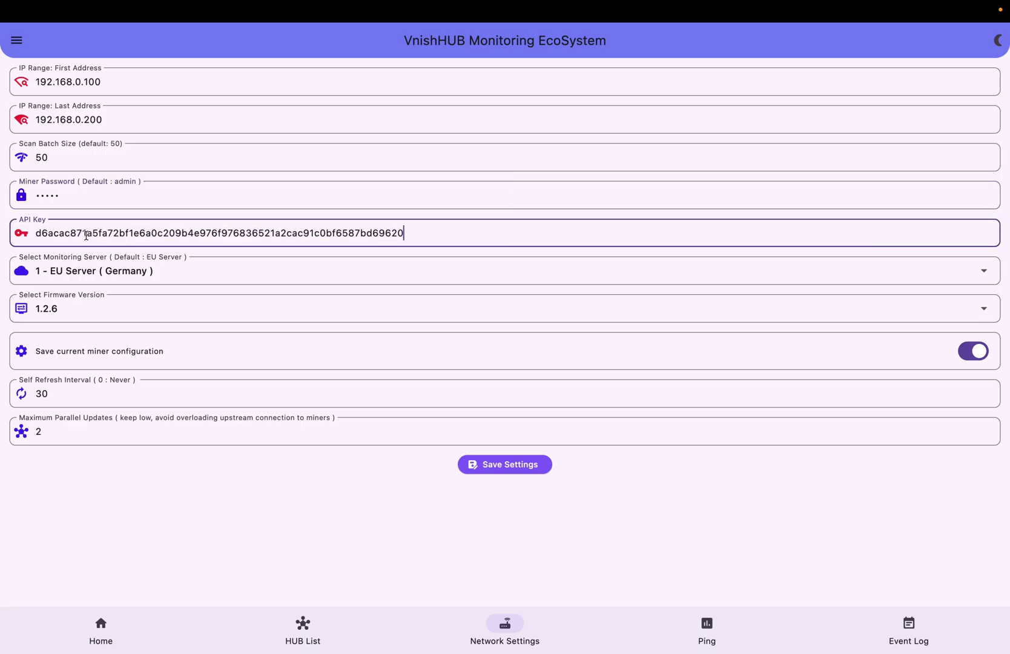
double_click(47, 231)
key("super+c")
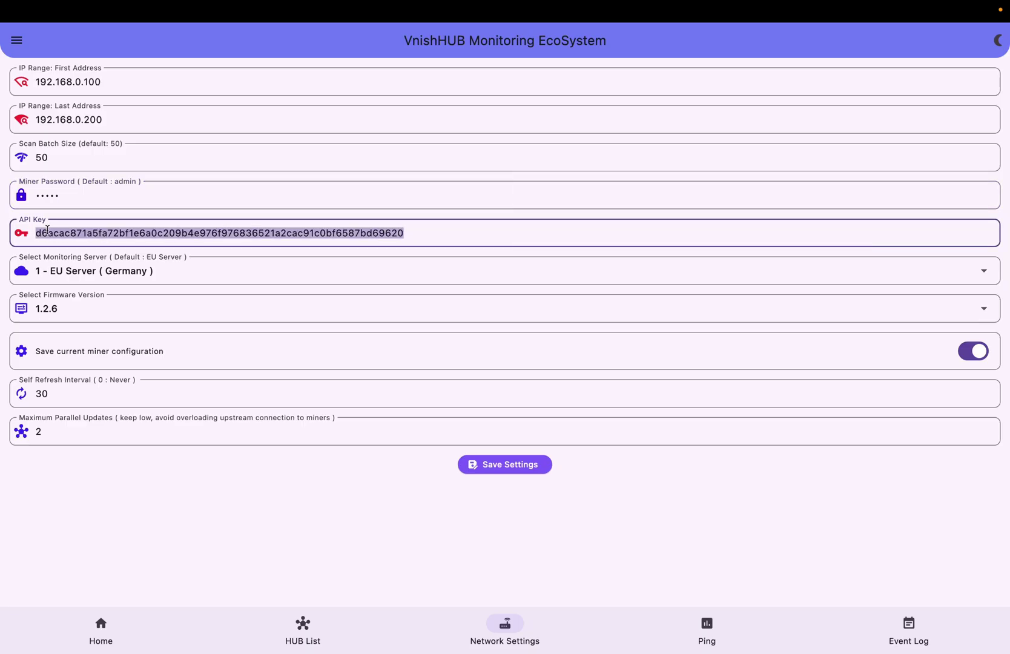
key("BackSpace")
key("super+v")
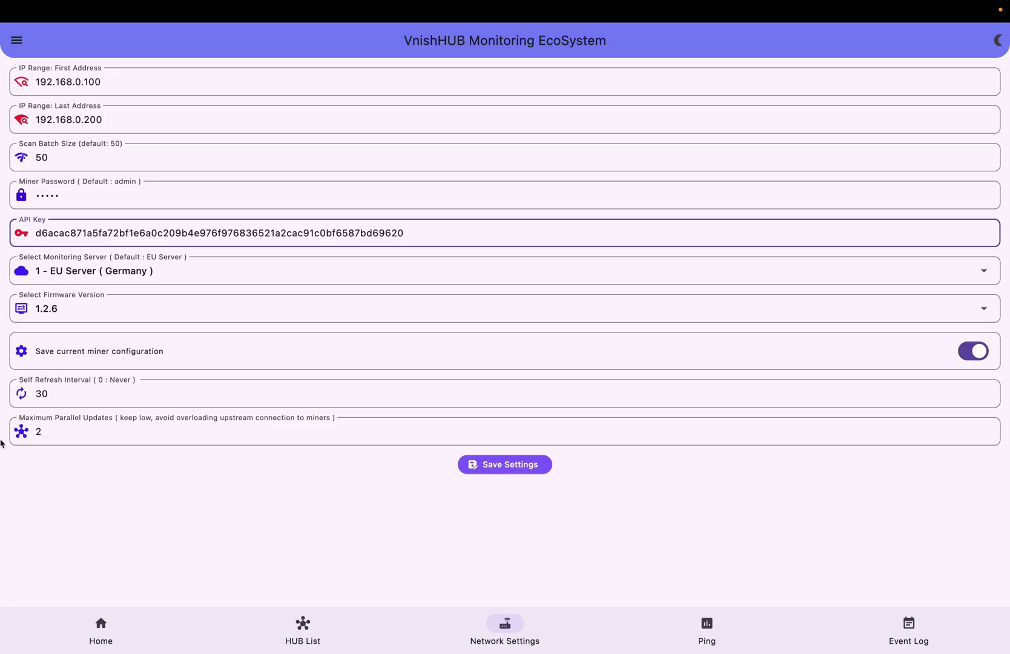
left_click(493, 465)
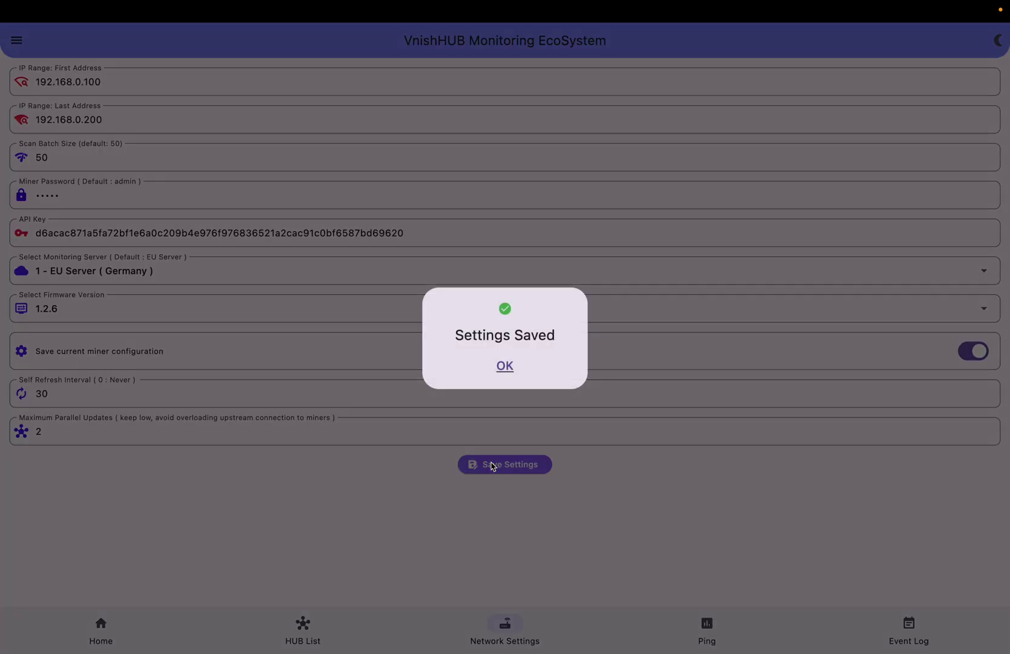
left_click(504, 368)
left_click(302, 633)
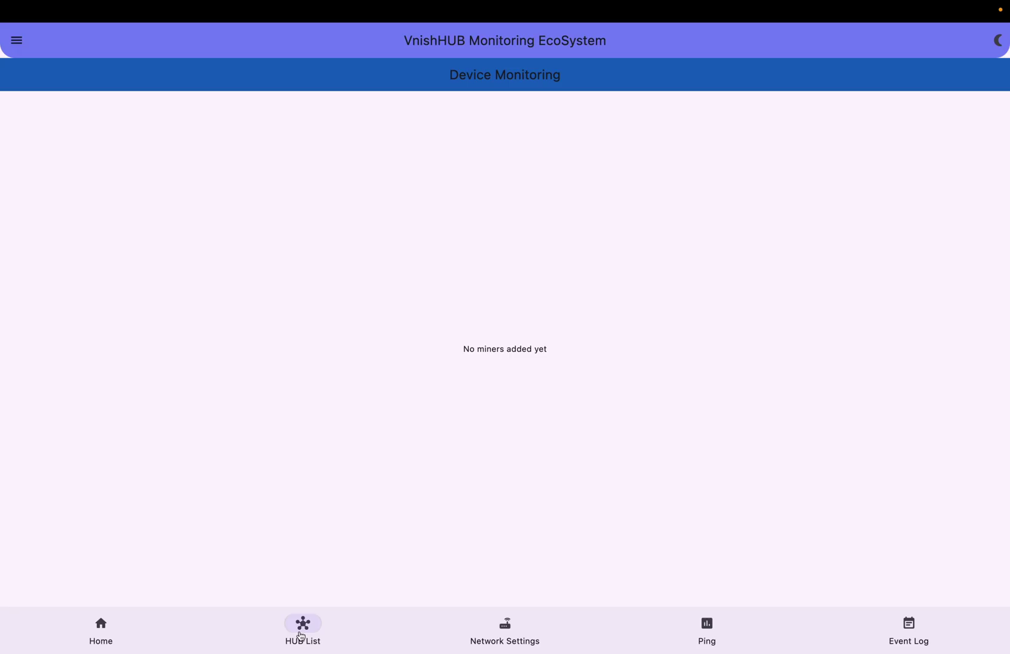
Scan the network from Home and add the found s19-126 miner at 192.168.0.102
left_click(110, 638)
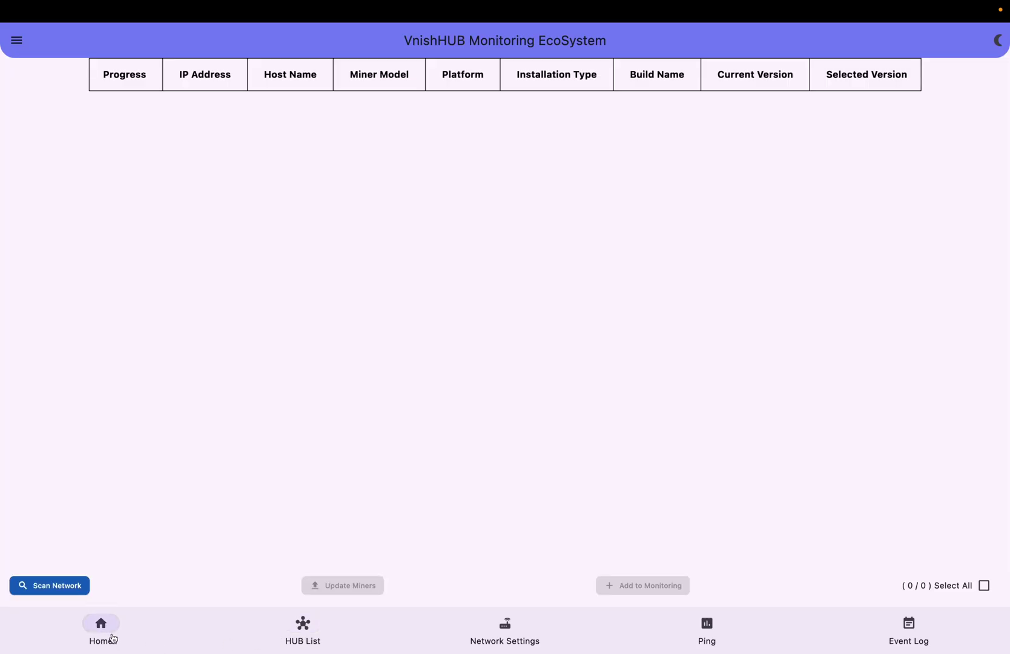
left_click(69, 586)
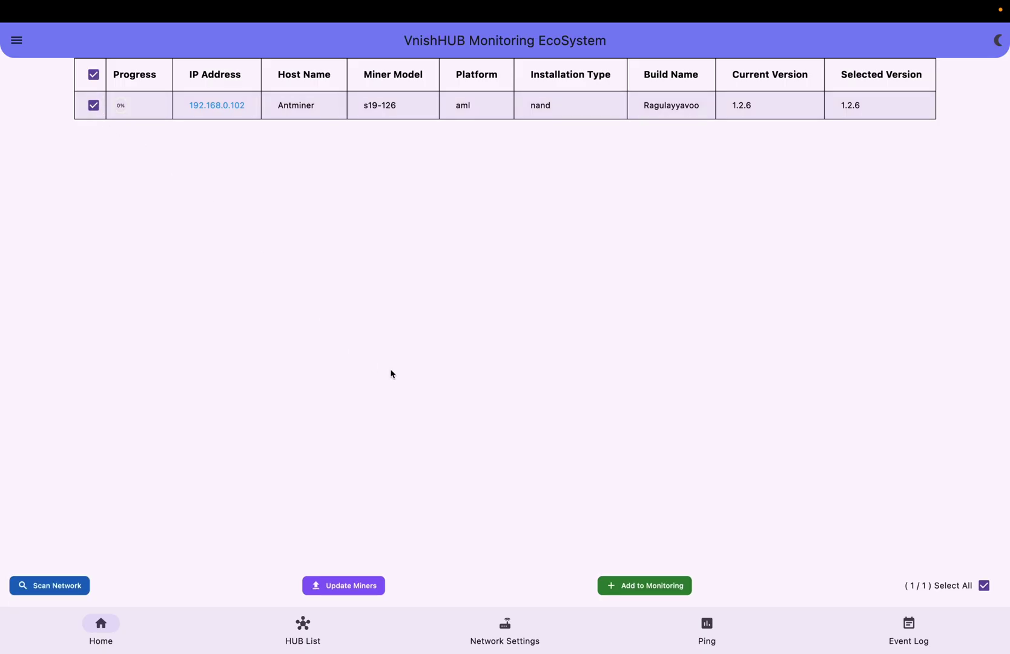
left_click(662, 583)
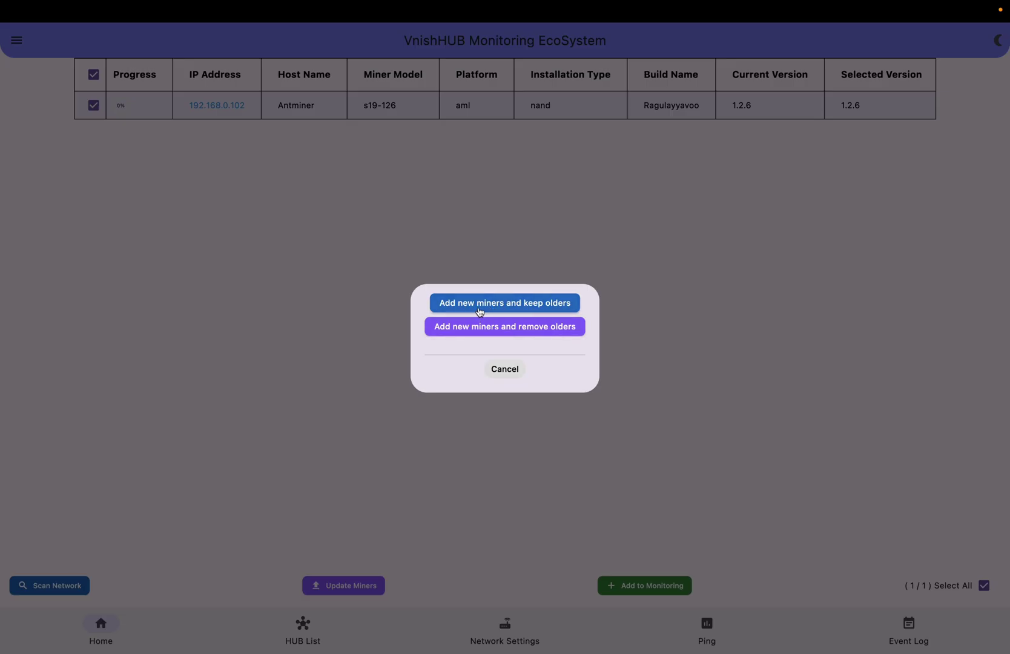
Add the miner while keeping older ones, and confirm 192.168.0.102 appears in the HUB list
left_click(479, 311)
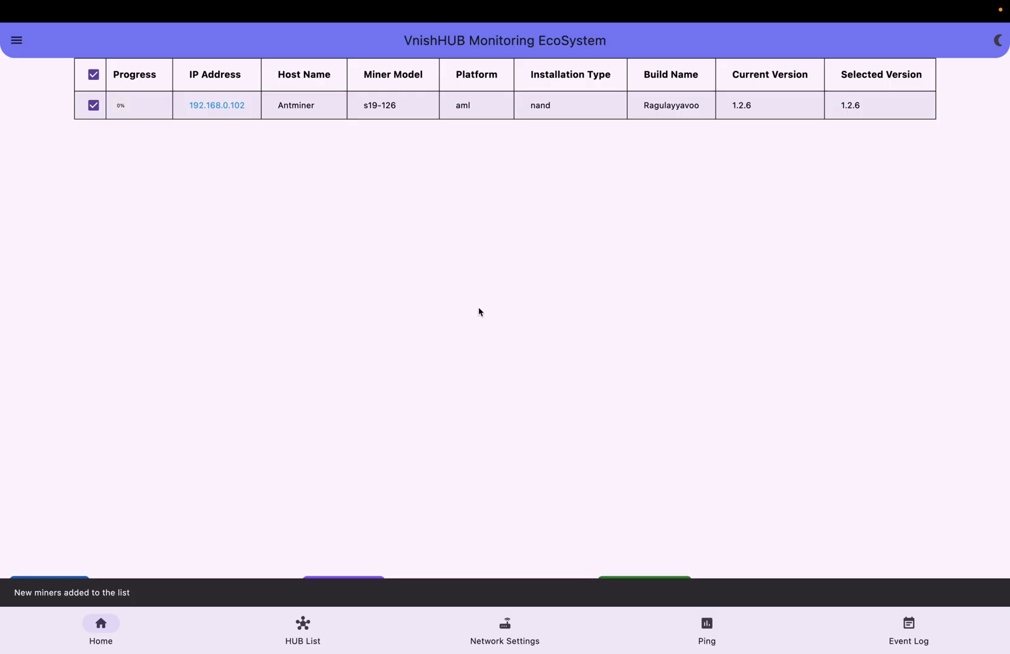
left_click(322, 631)
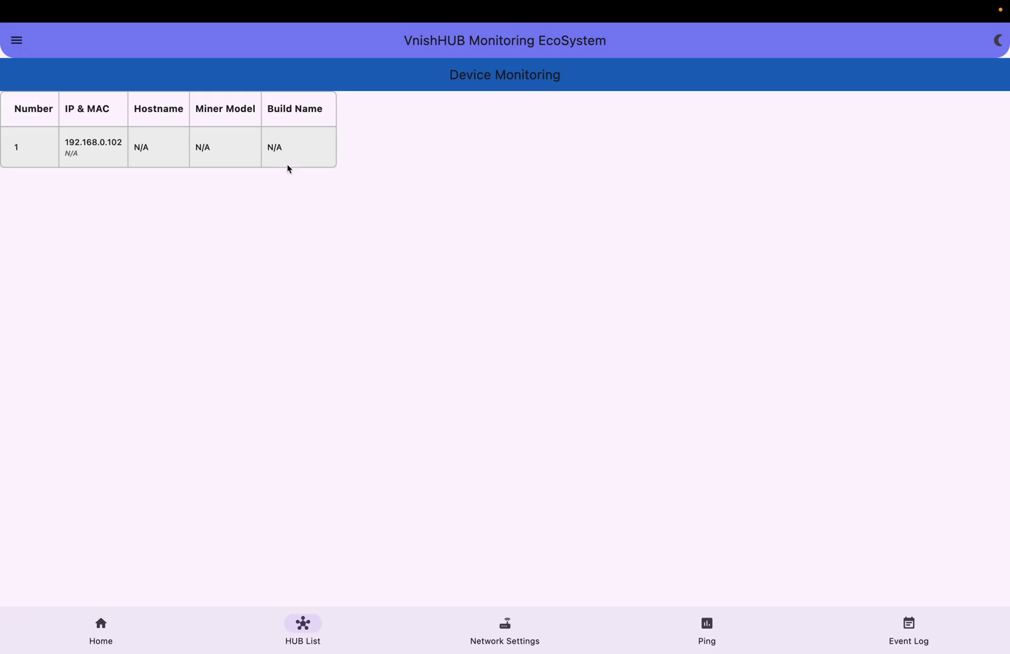
left_click(131, 630)
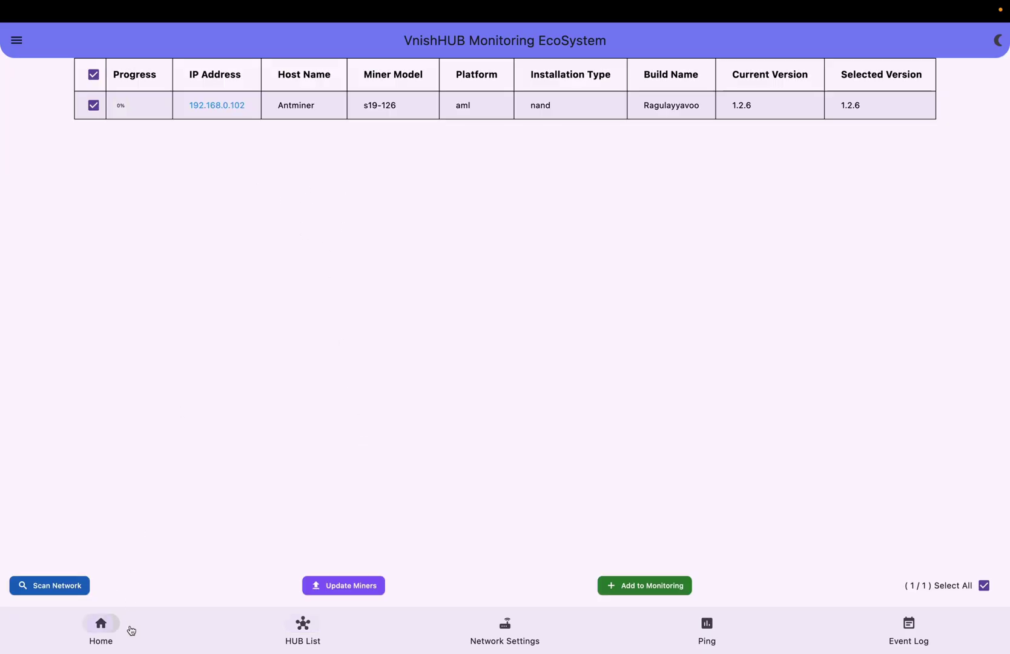
left_click(301, 627)
key("ctrl+Left")
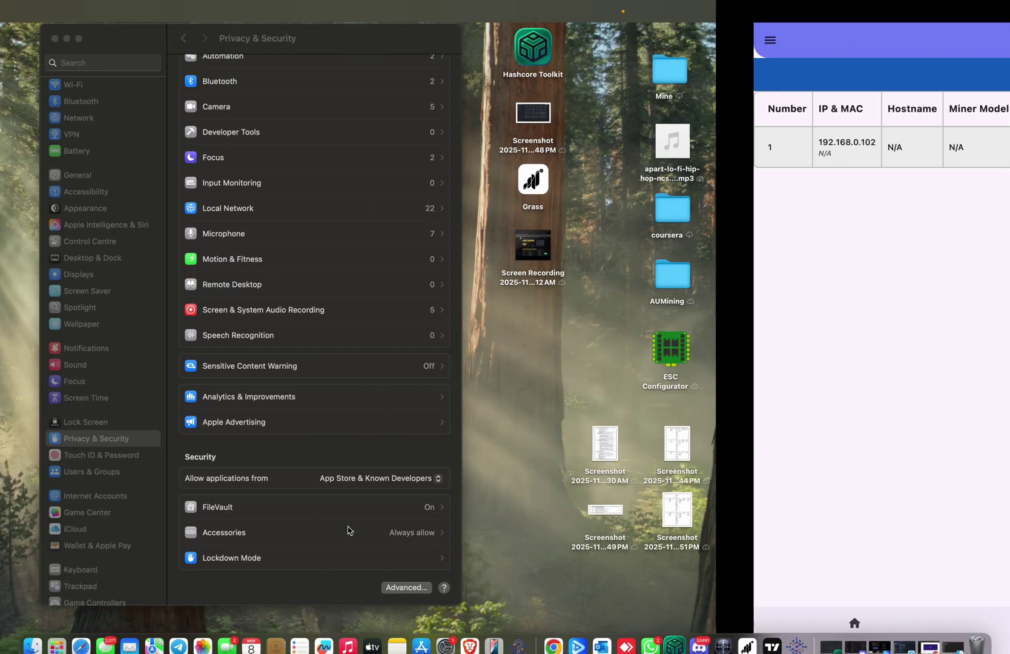
key("ctrl+Right")
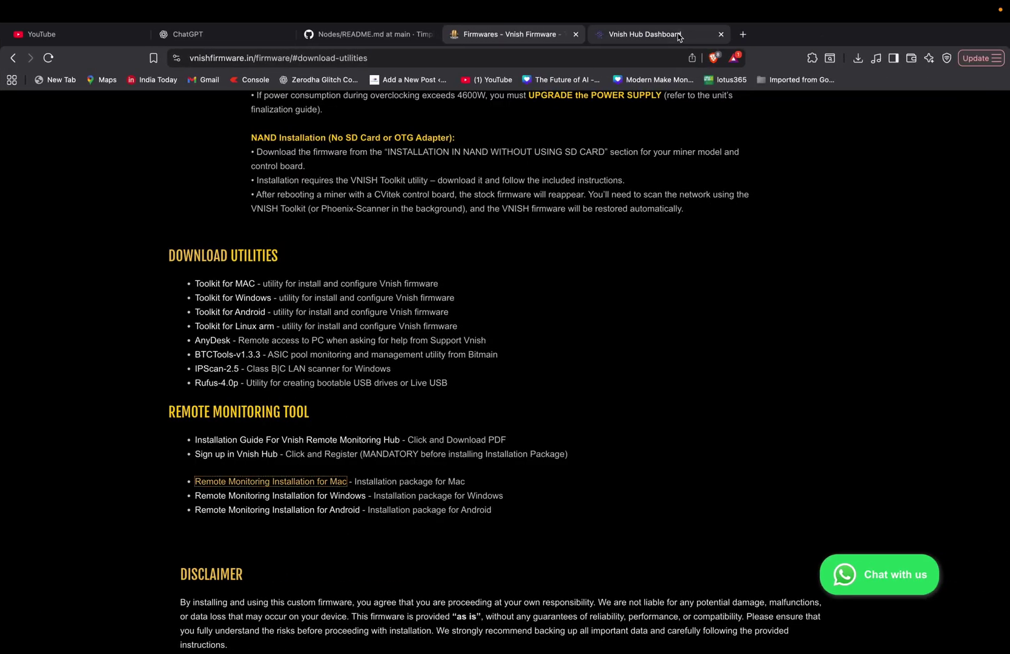
left_click(679, 36)
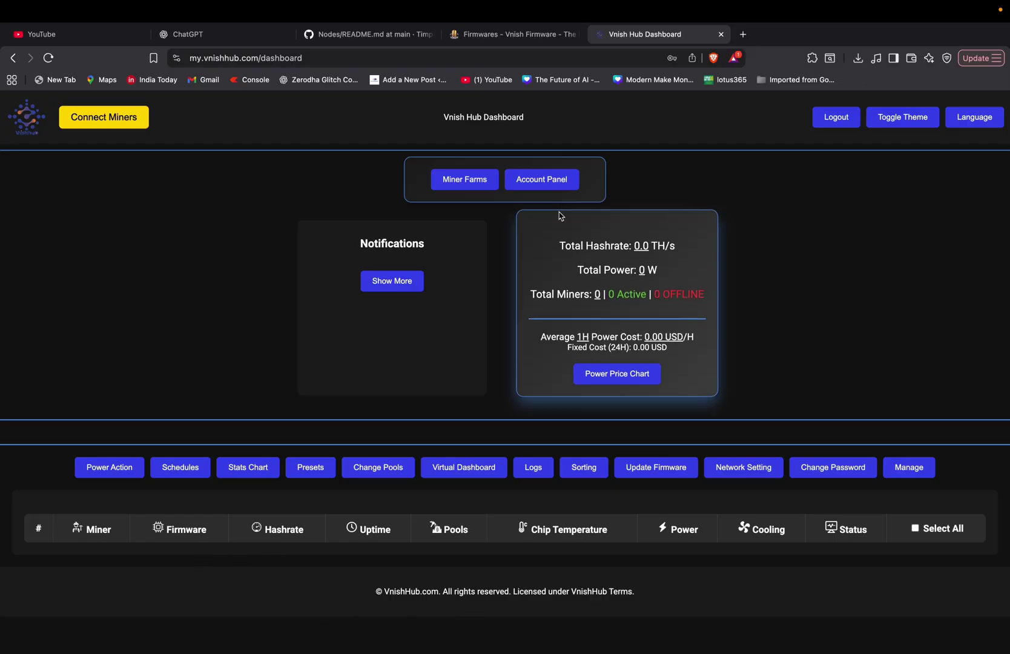
left_click(504, 36)
left_click(647, 36)
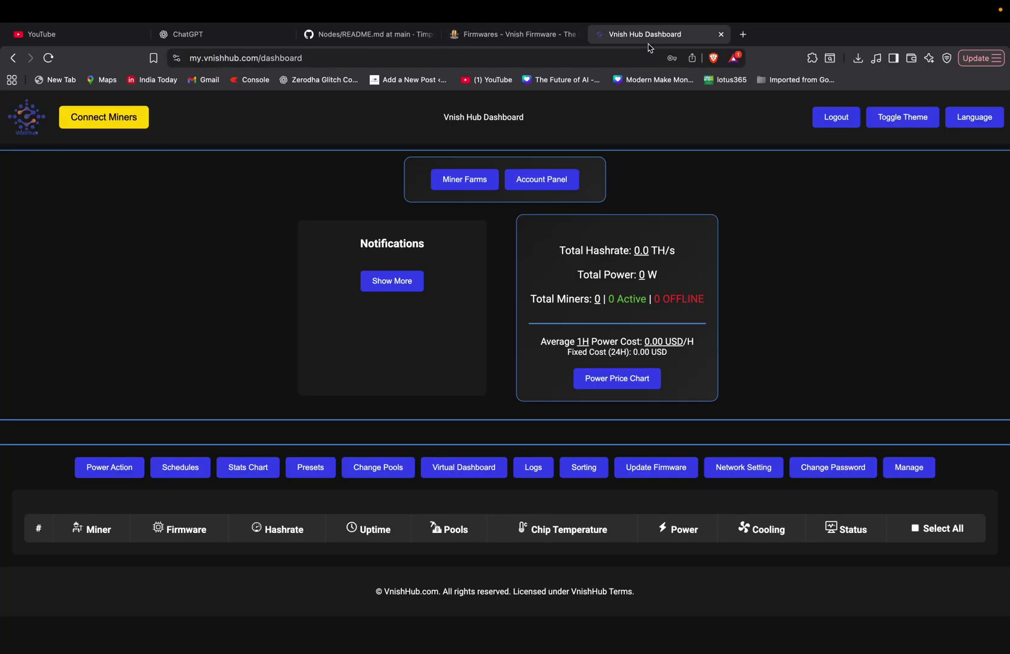
key("ctrl+Right")
key("ctrl+Left")
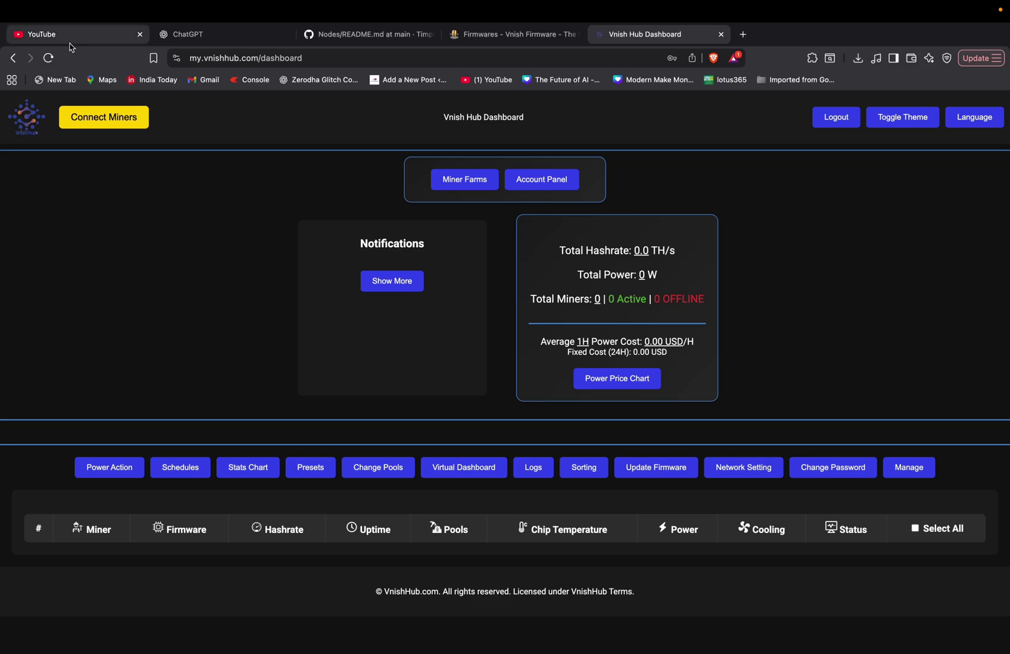
key("ctrl+Left")
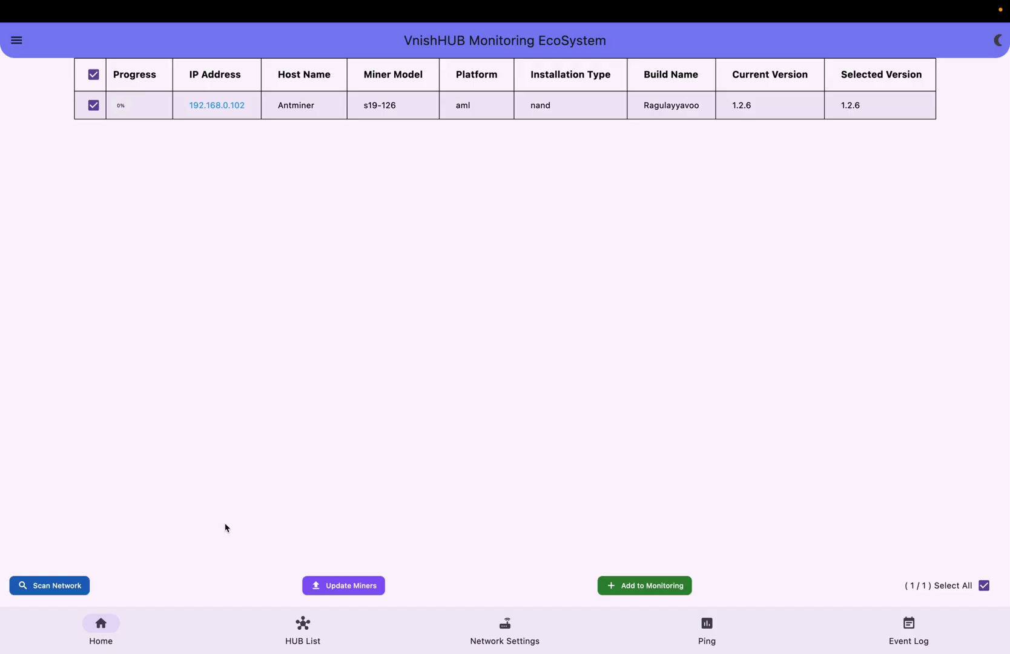
Switch to the browser space and reload the Vnish Hub dashboard to list the S19 miner
key("ctrl+Right")
key("ctrl+Left")
key("ctrl+Right")
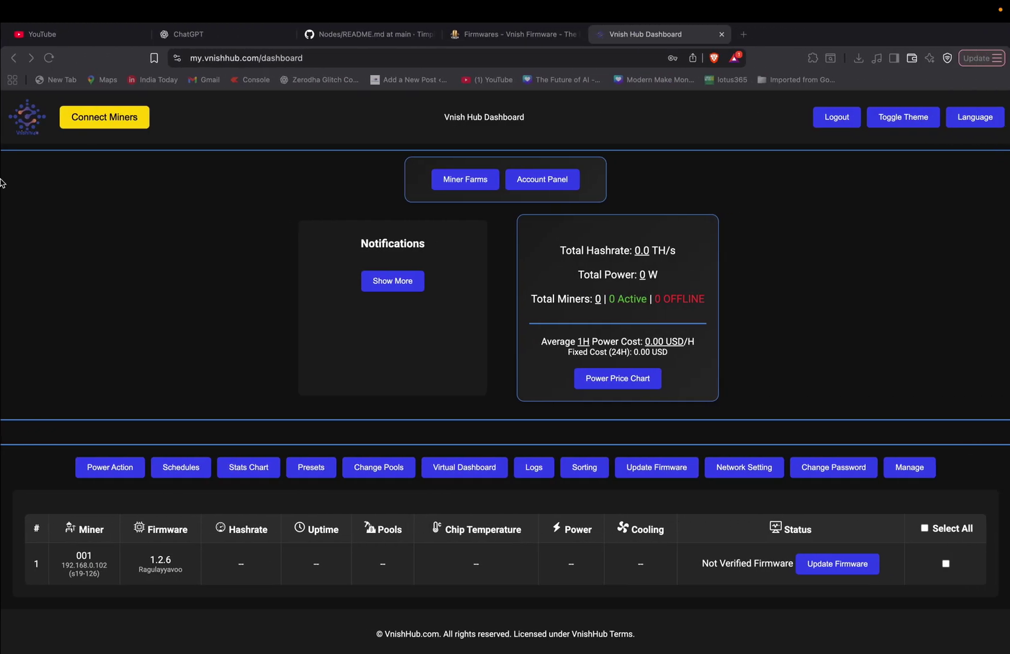
left_click(48, 58)
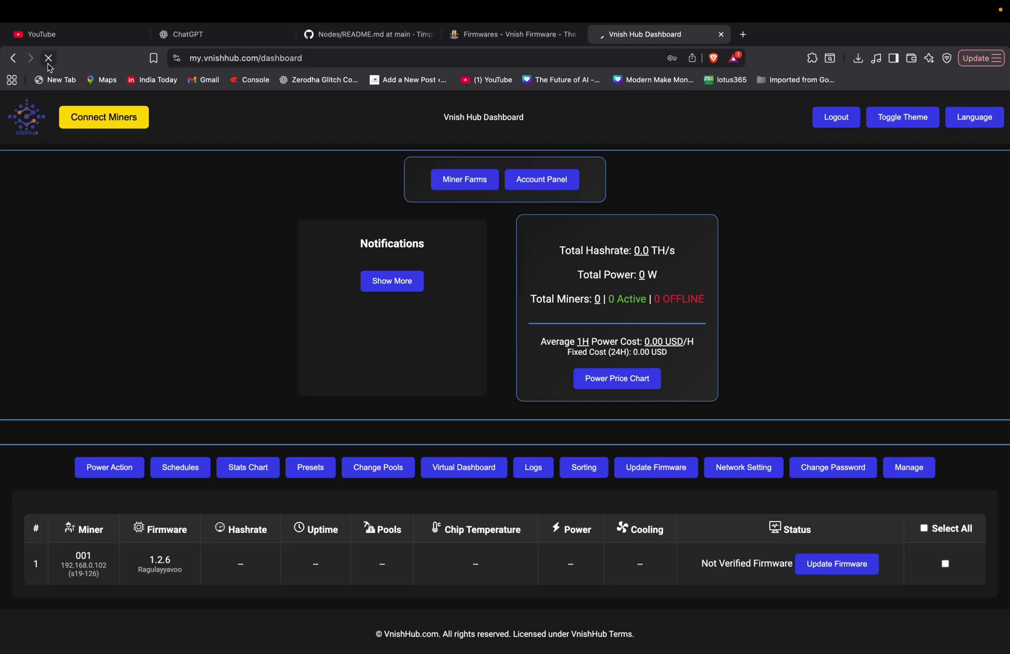